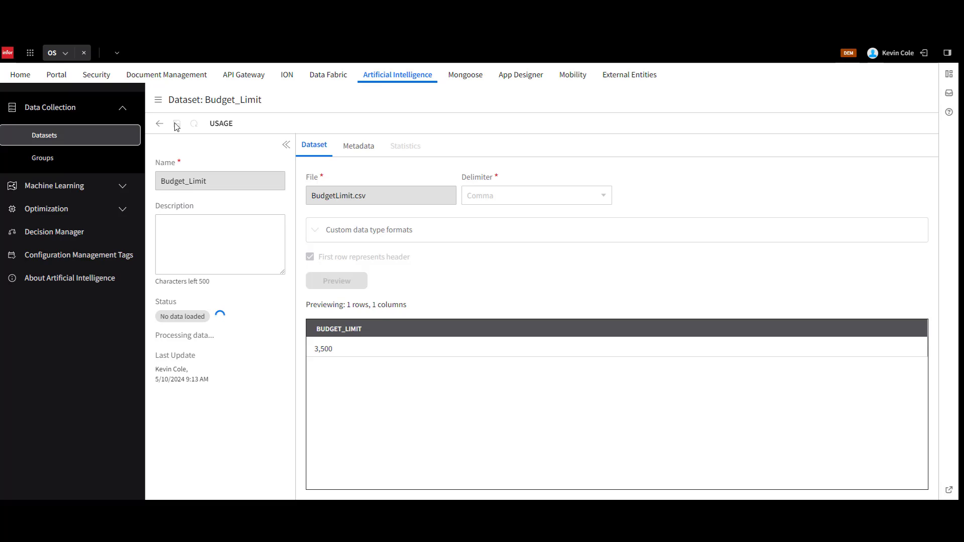
Start a new dataset and load SpaceLimit.csv as its source file.
left_click(159, 124)
left_click(291, 221)
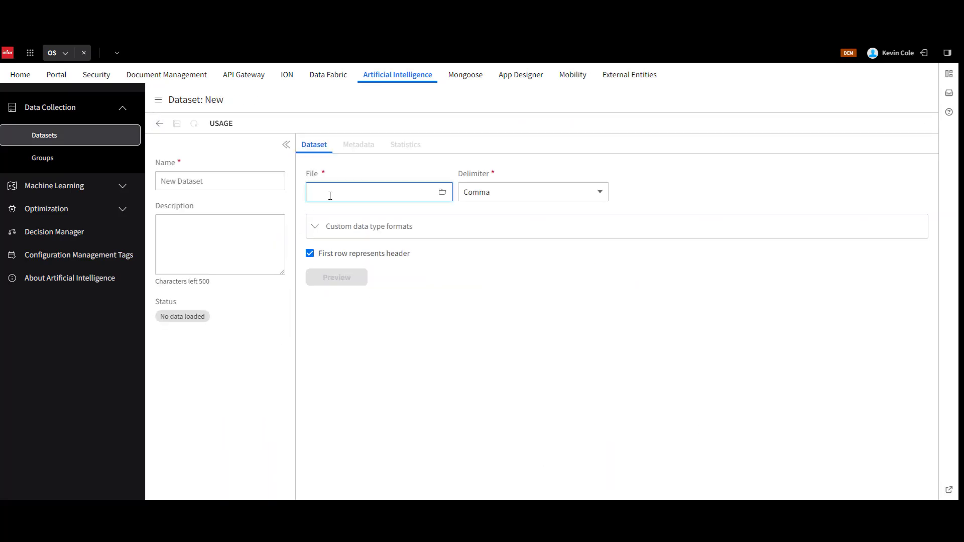
left_click(329, 196)
left_click(247, 258)
left_click(634, 447)
Name the dataset Space_Limit, preview its data and save it, returning to the dataset list.
left_click(205, 177)
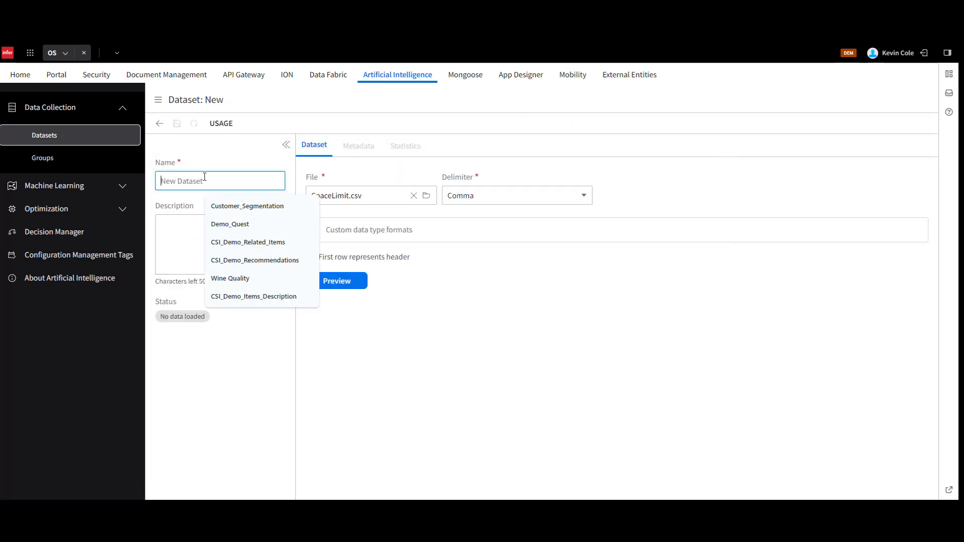
type("Space_Limit")
left_click(344, 282)
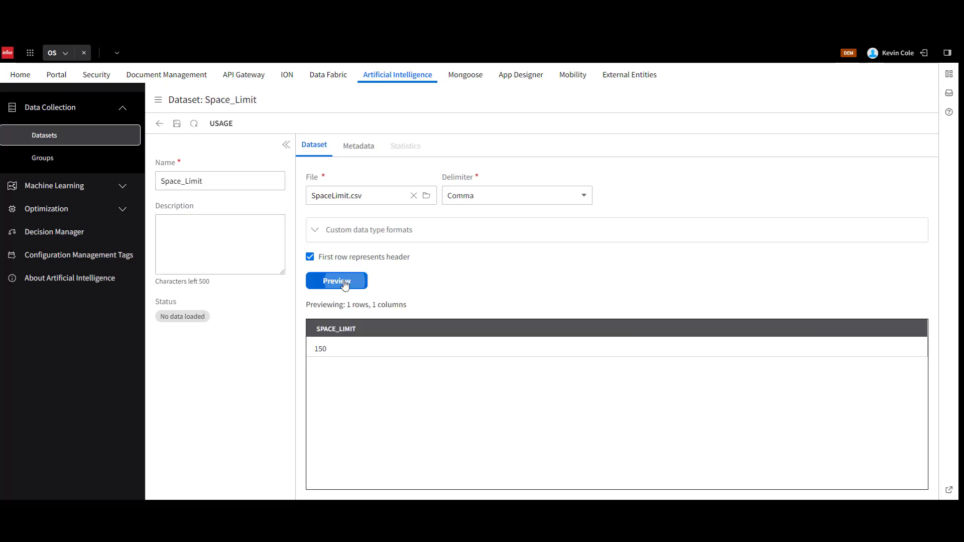
left_click(177, 124)
left_click(159, 123)
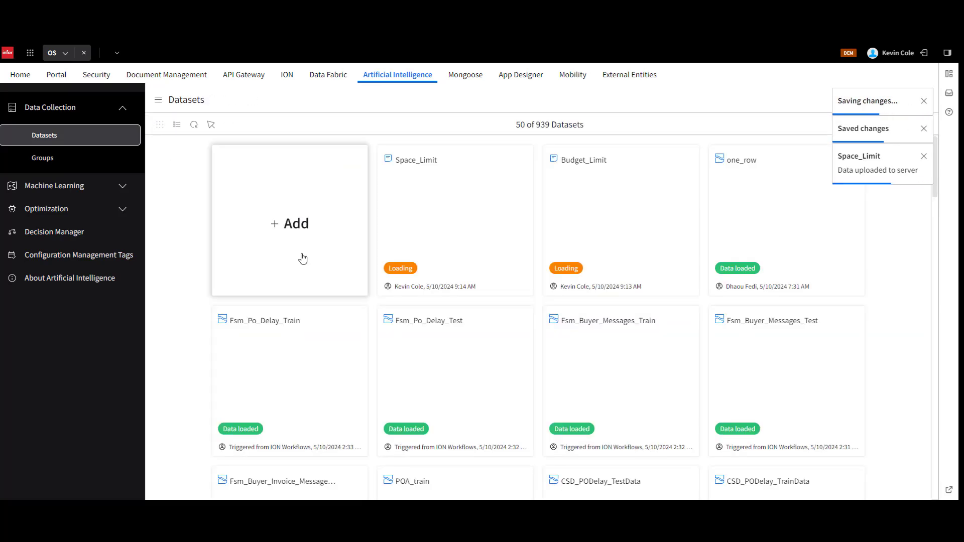
Create and save a comma-delimited dataset named Item_Details from SelectionProblem.csv, previewing its rows before saving.
left_click(302, 258)
left_click(237, 180)
type("Item_Details")
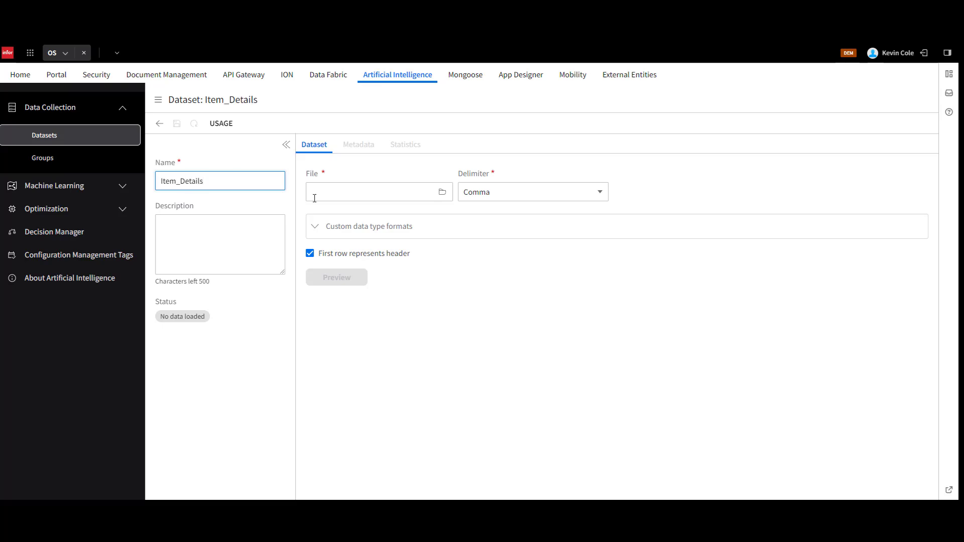
left_click(314, 199)
left_click(248, 243)
left_click(634, 447)
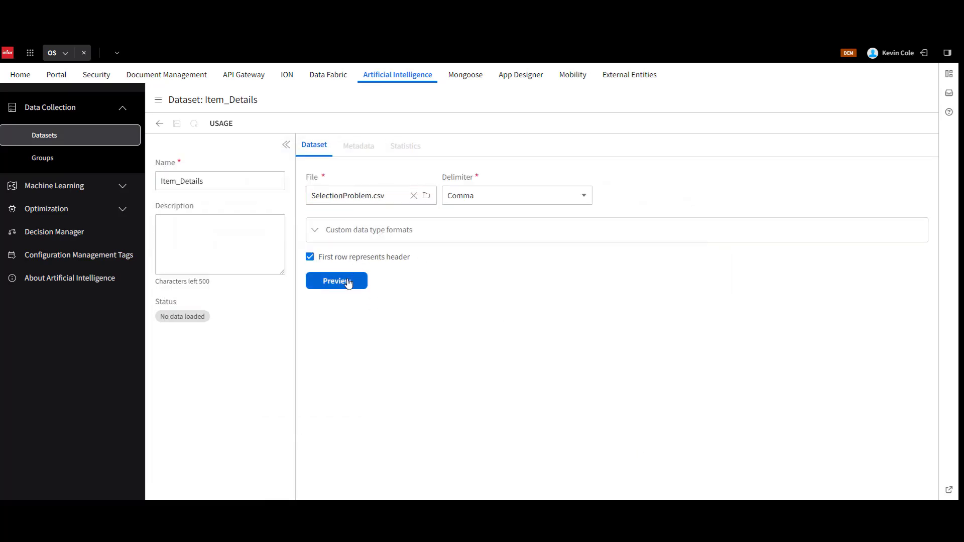
left_click(348, 283)
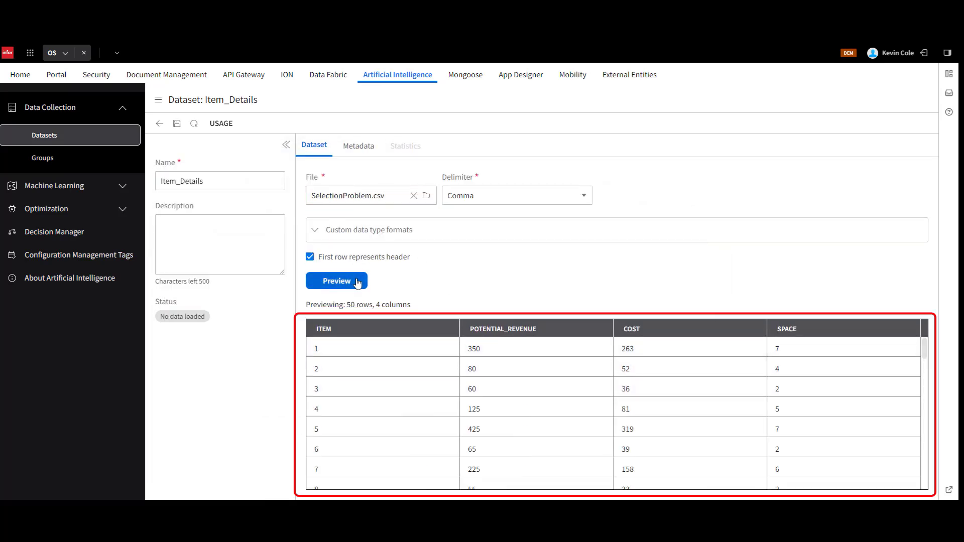
left_click(177, 122)
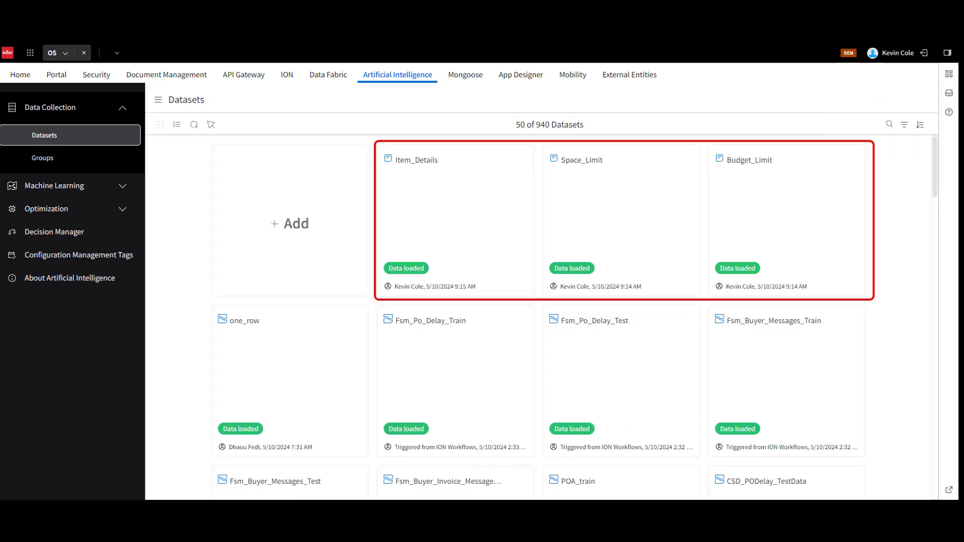
Start a new data collection group containing the Item_Details, Space_Limit and Budget_Limit datasets.
left_click(85, 160)
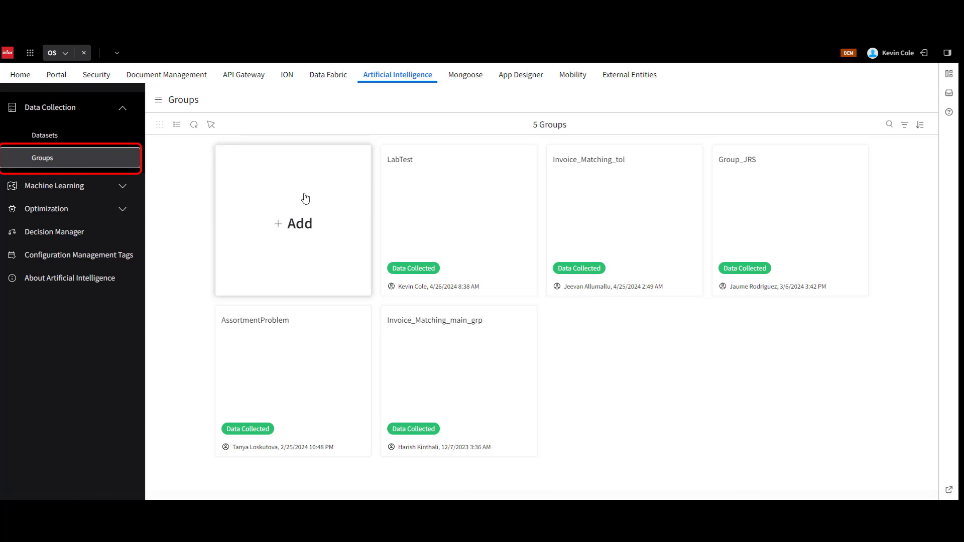
left_click(301, 221)
left_click(854, 198)
left_click(855, 226)
left_click(856, 262)
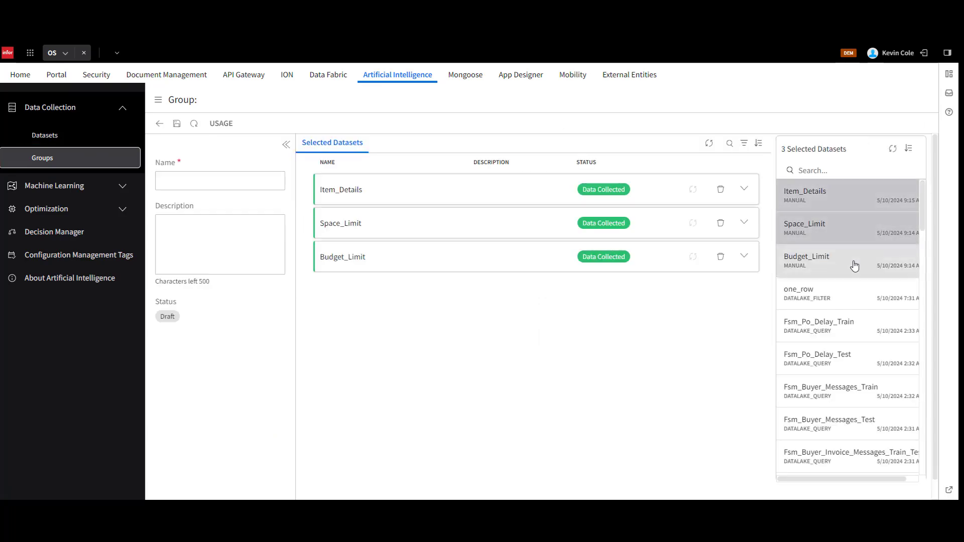
left_click(527, 223)
Name the group AssortmentDemonstration, without a space between the words.
left_click(228, 177)
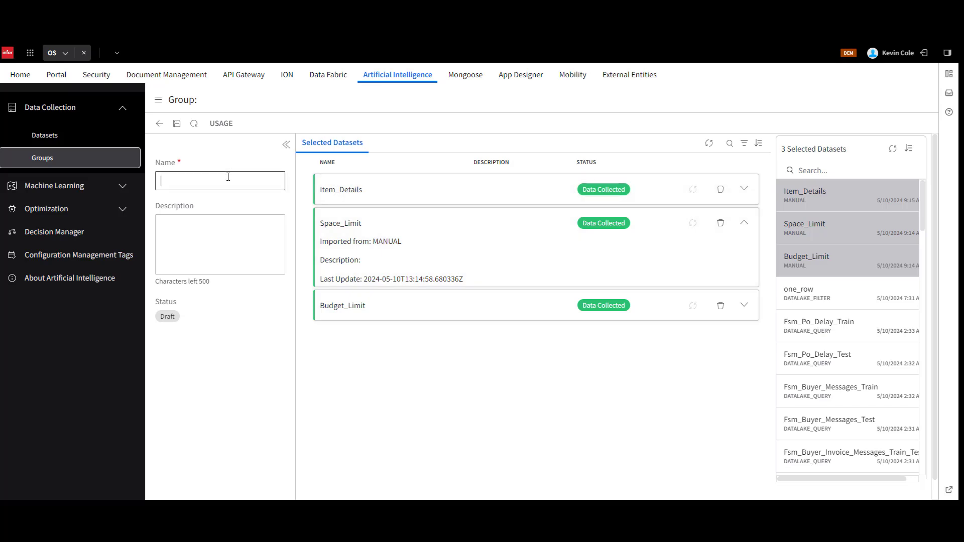
type("Assortment Demonstration")
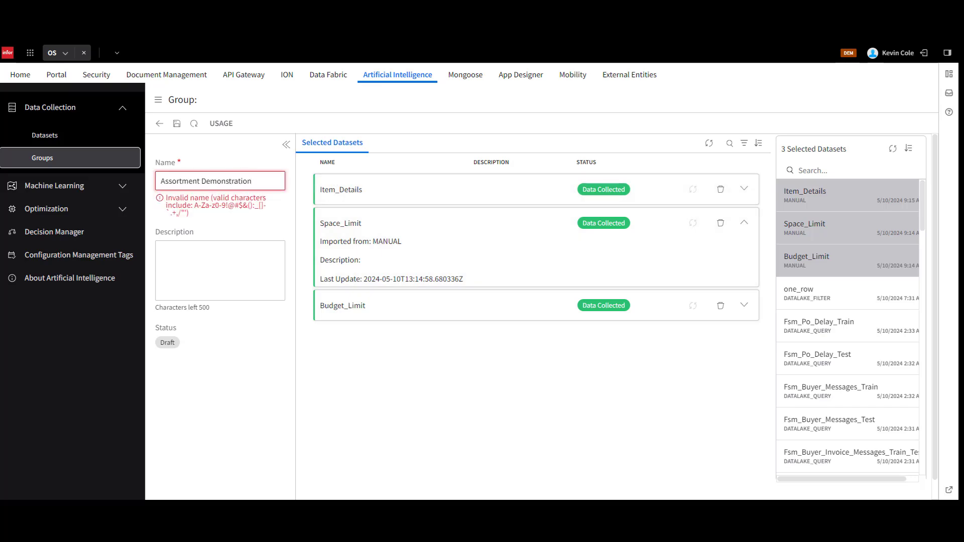
key("ctrl+Left")
key("BackSpace")
left_click(294, 269)
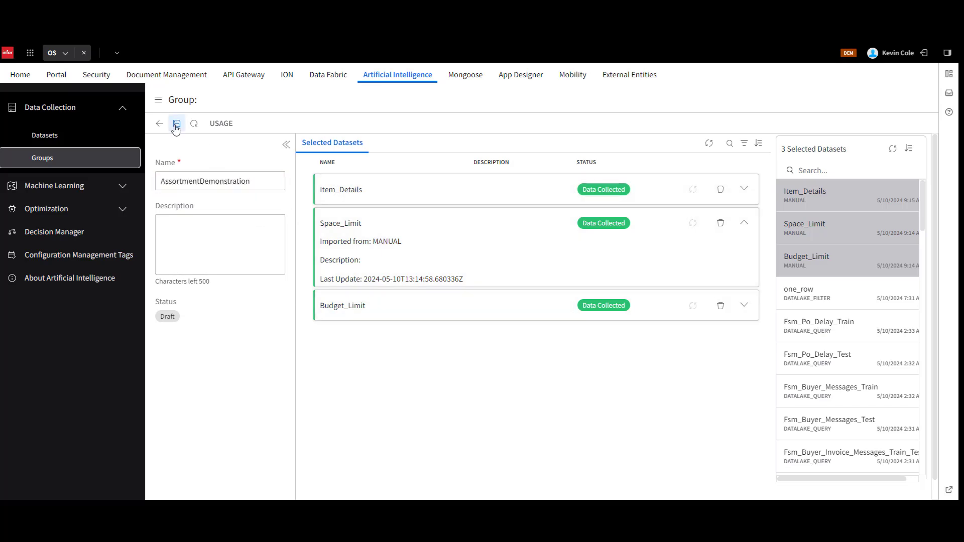
Enter "Demo for video" as the group's description and save the group.
left_click(190, 249)
type("Demo for video")
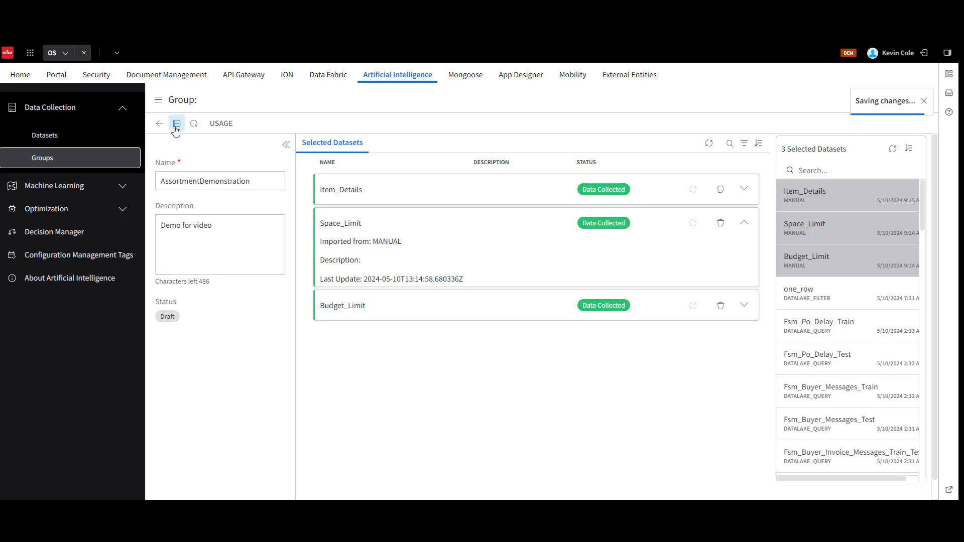
left_click(176, 123)
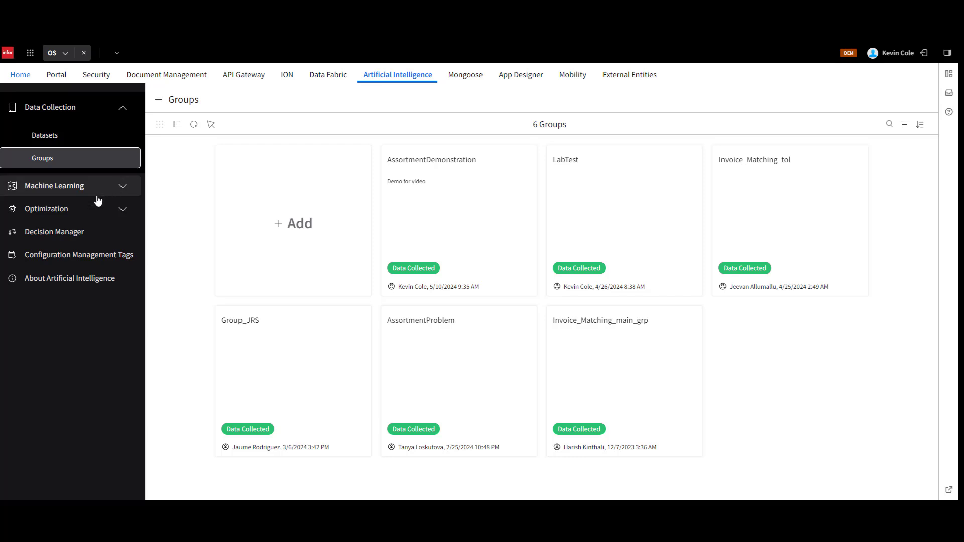
Create a new optimization quest named Profit Optimization.
left_click(80, 209)
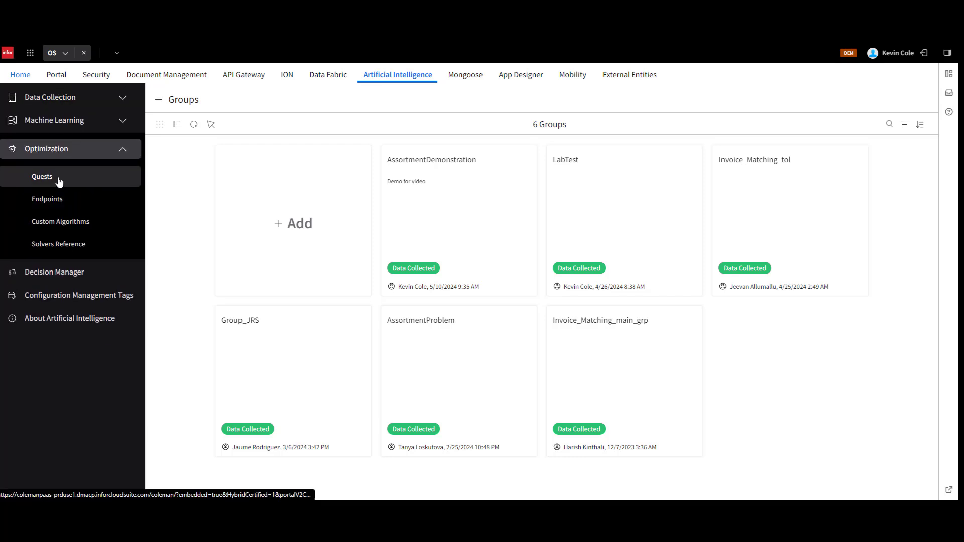
left_click(59, 180)
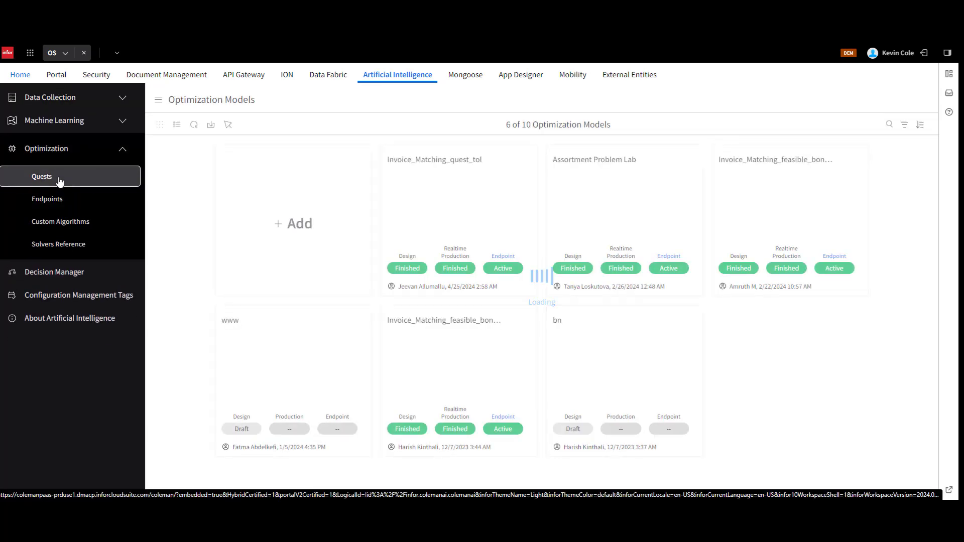
left_click(299, 256)
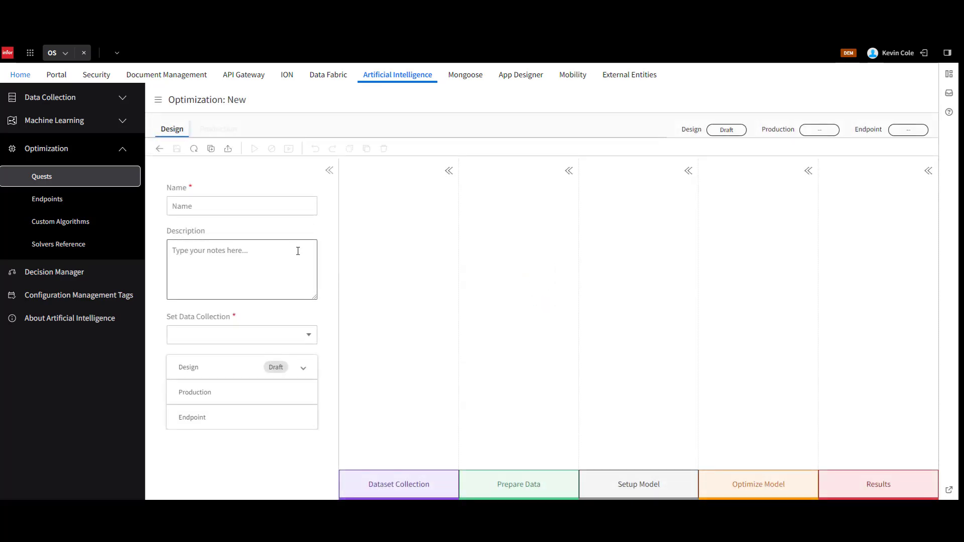
left_click(237, 207)
type("Profit Optimization")
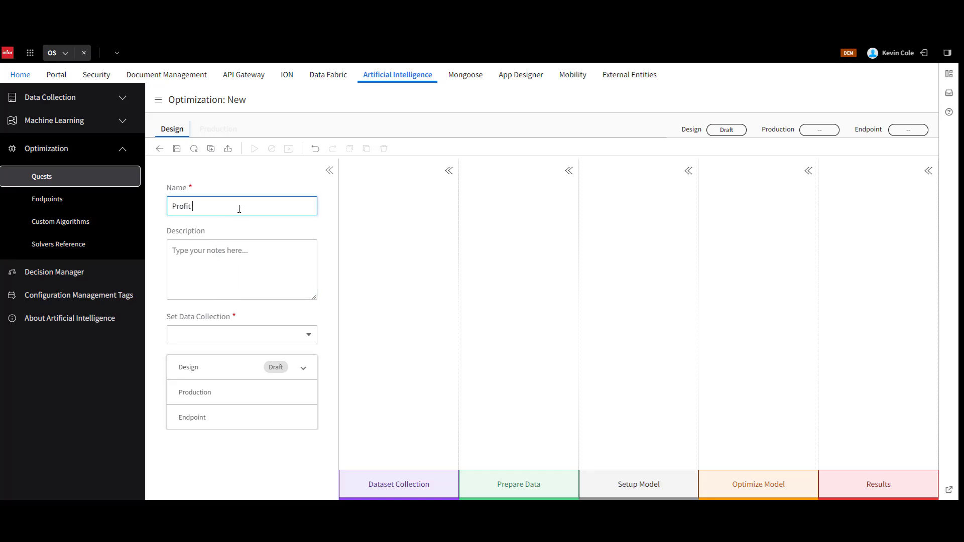
Set the quest's data collection to AssortmentDemonstration and save the quest.
left_click(251, 335)
left_click(255, 436)
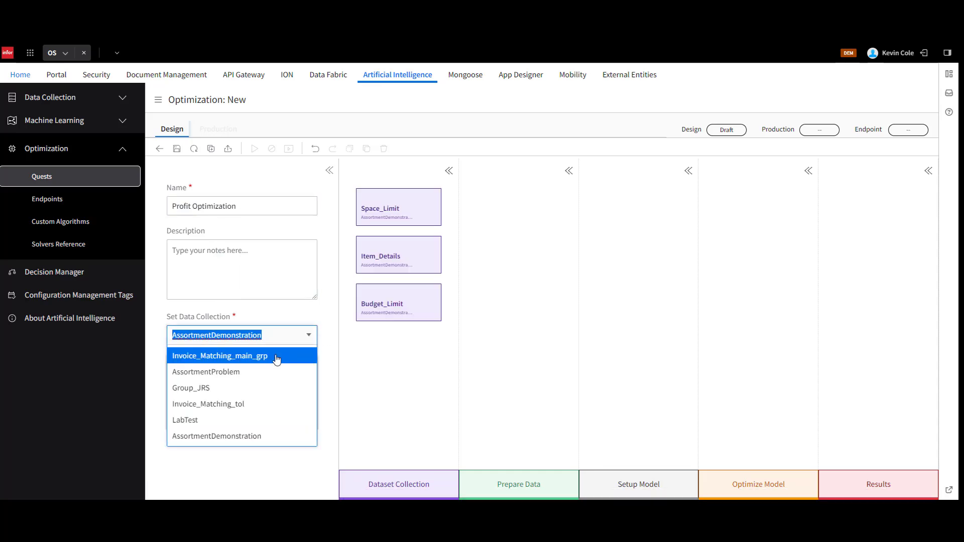
left_click(325, 318)
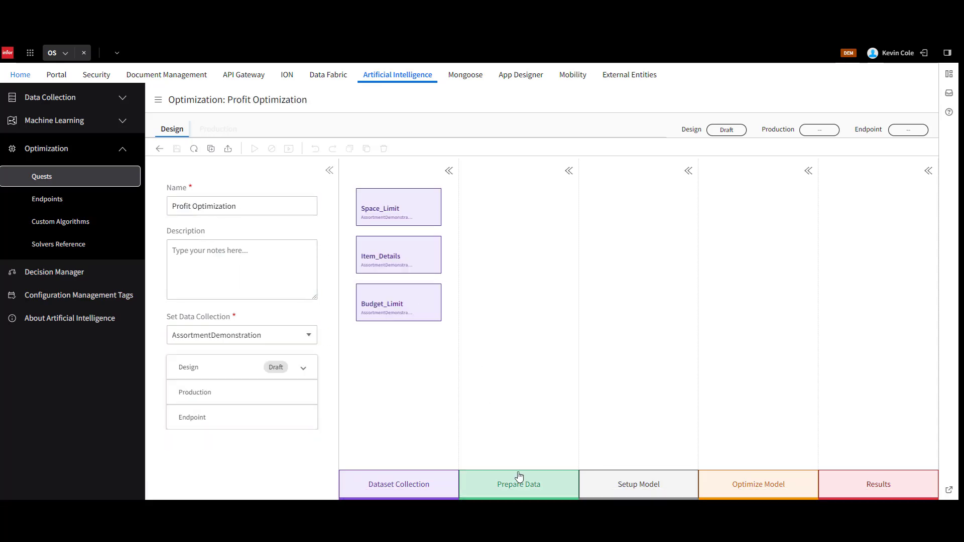
left_click_drag(519, 479, 523, 243)
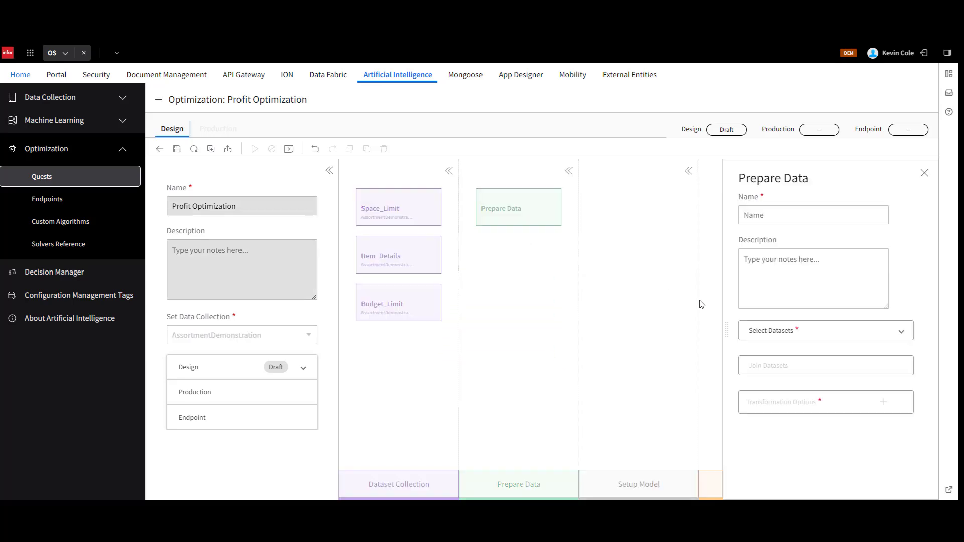
left_click(789, 335)
left_click(789, 394)
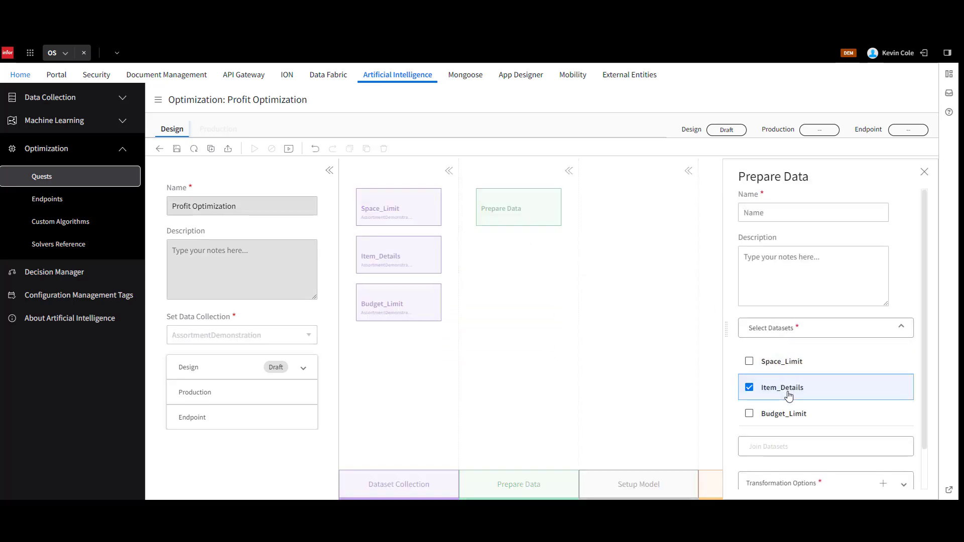
left_click(883, 439)
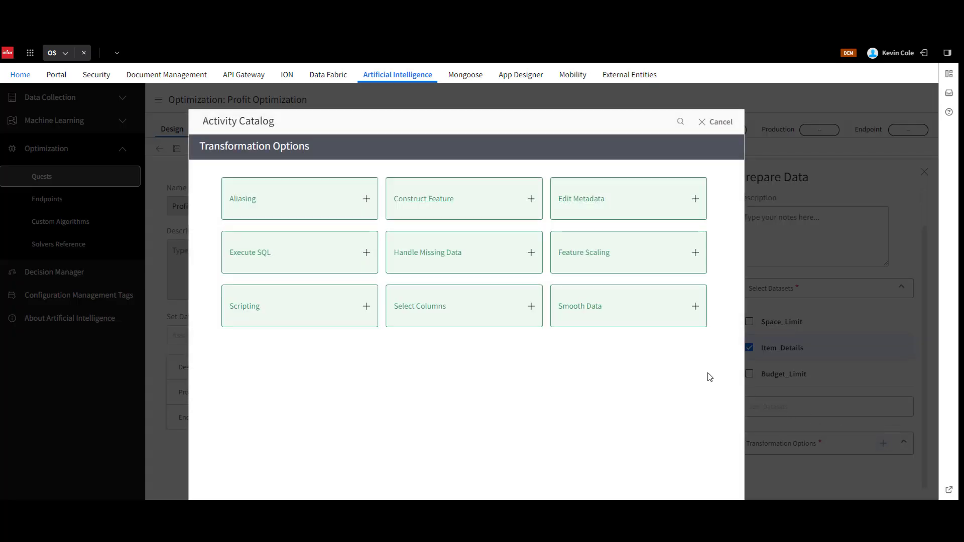
key("Escape")
left_click(924, 171)
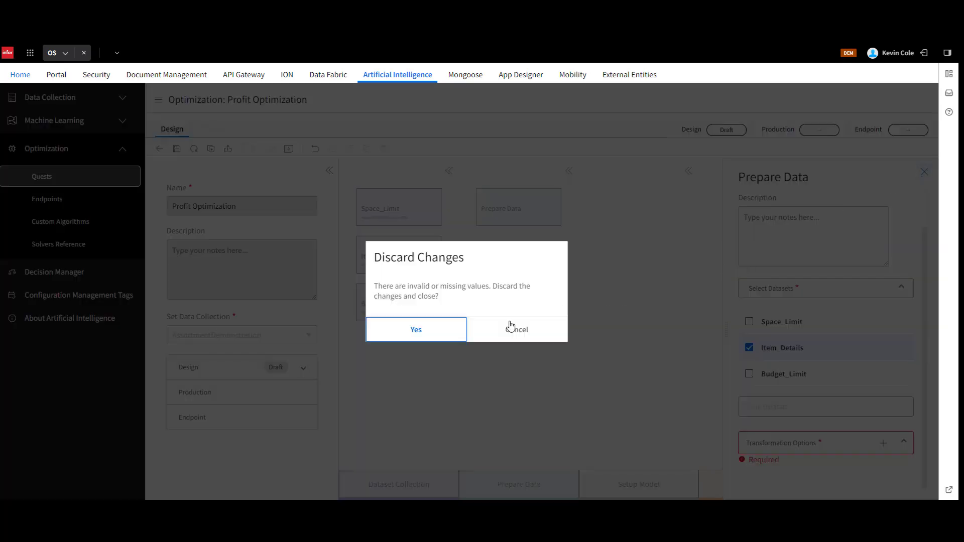
left_click(424, 333)
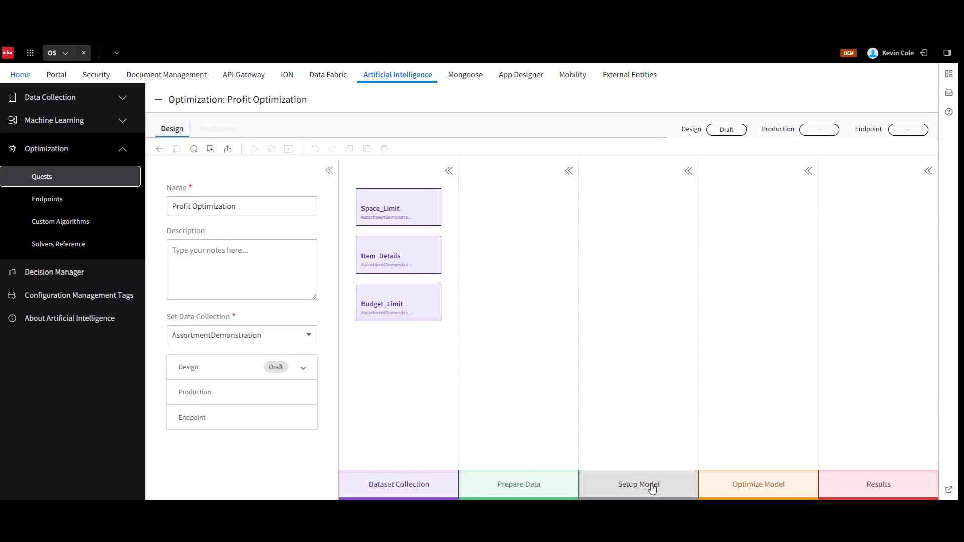
Add a standard Setup Model activity to the quest and name it Profit Optimization.
left_click_drag(651, 488, 653, 242)
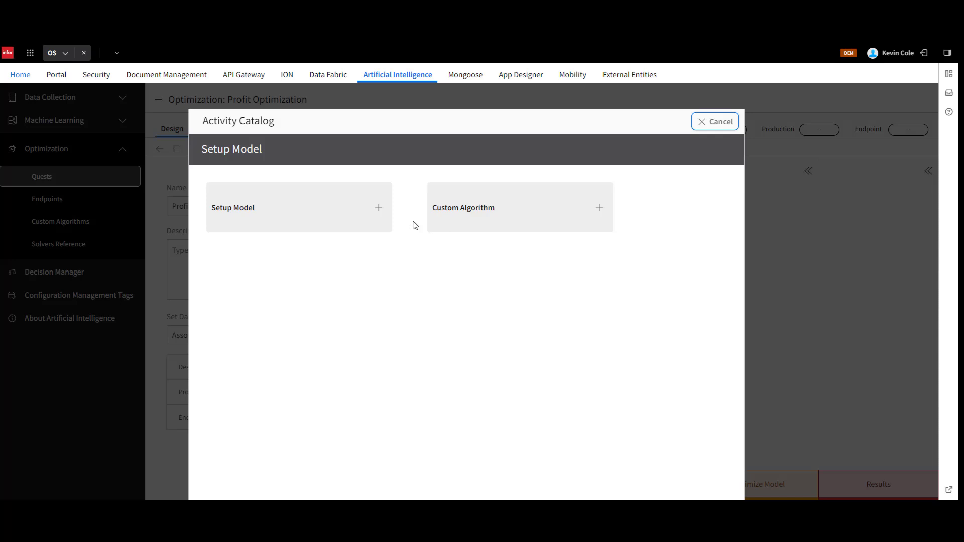
left_click(378, 208)
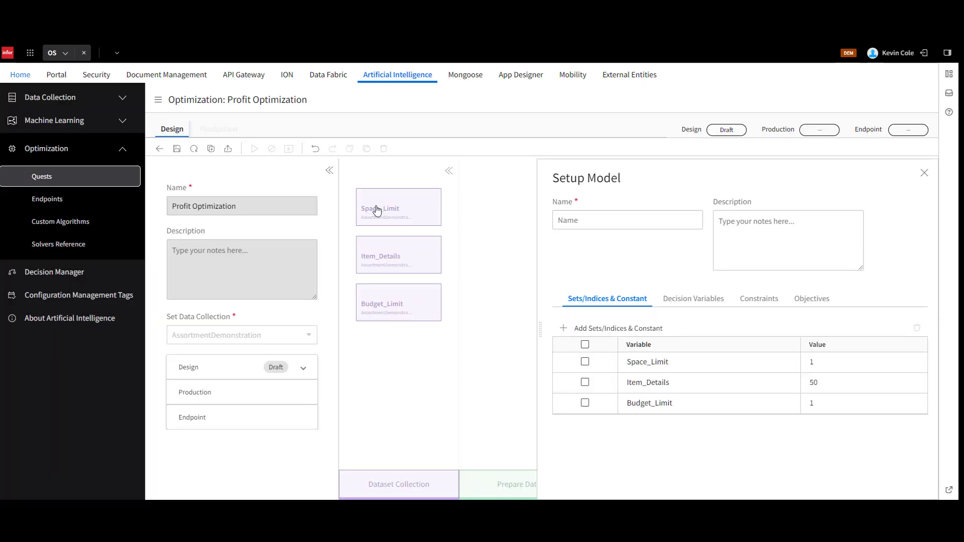
left_click(594, 219)
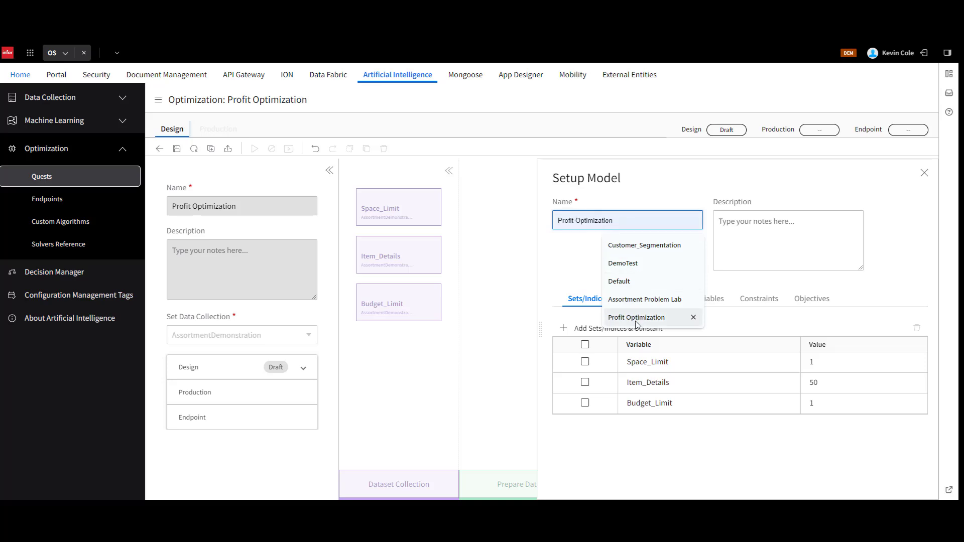
left_click(637, 320)
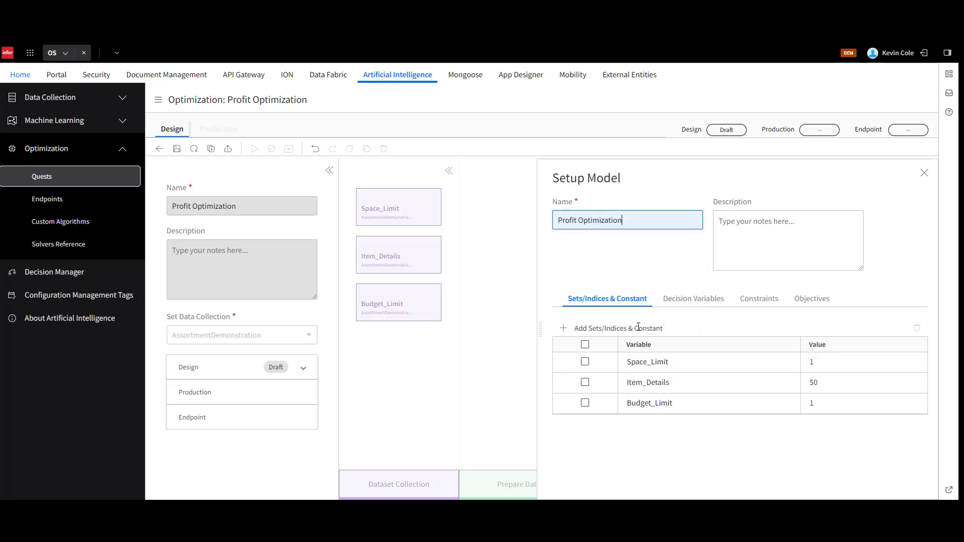
Rename the Space_Limit variable to s and the Item_Details variable to i in the model's sets and constants.
double_click(660, 362)
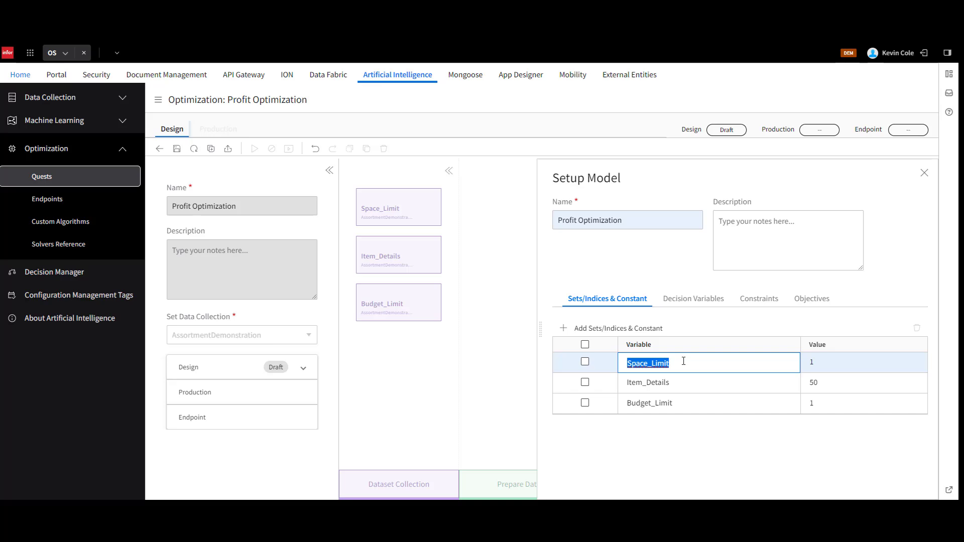
type("s")
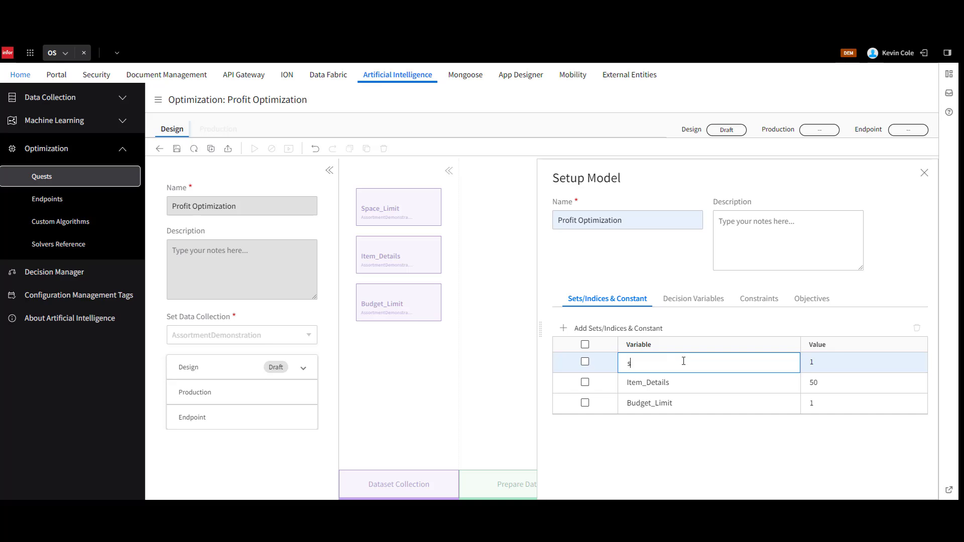
left_click(665, 384)
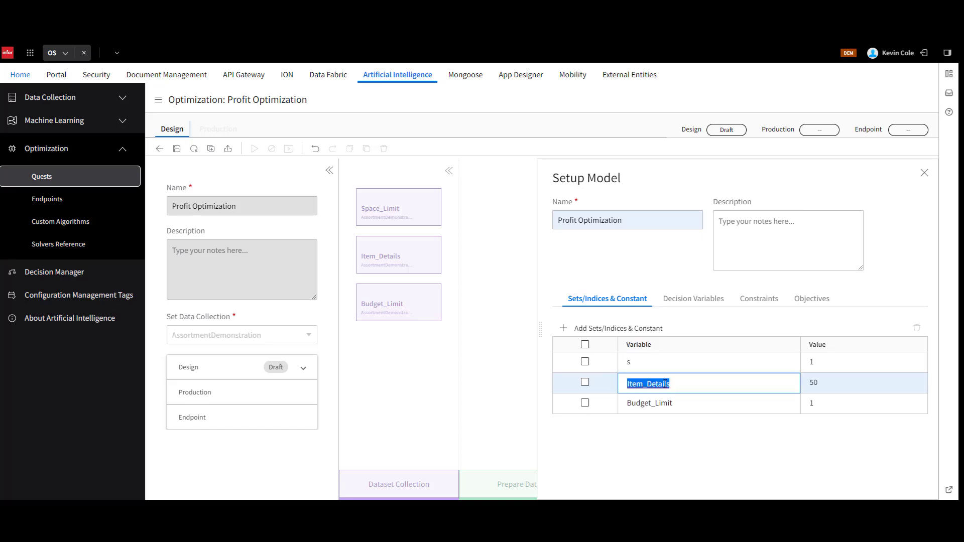
type("i")
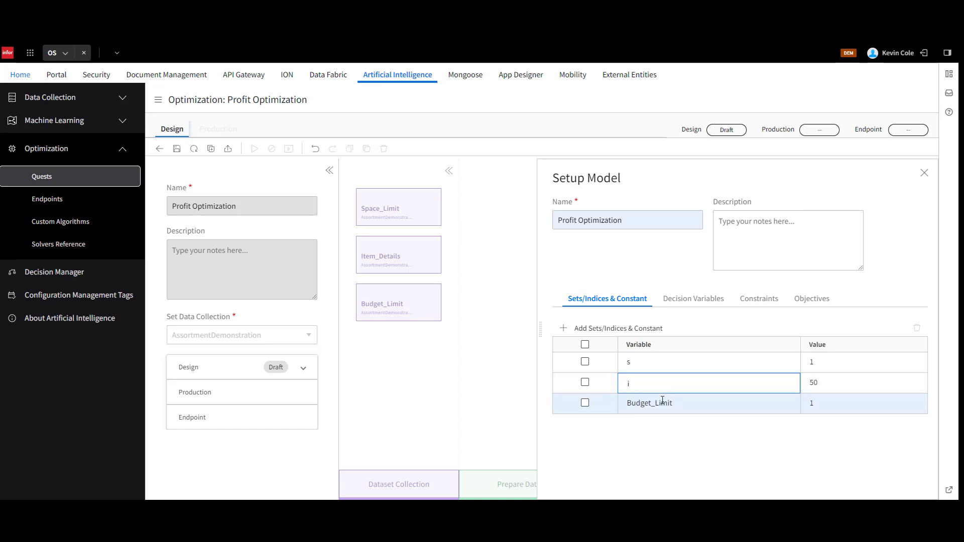
key("Return")
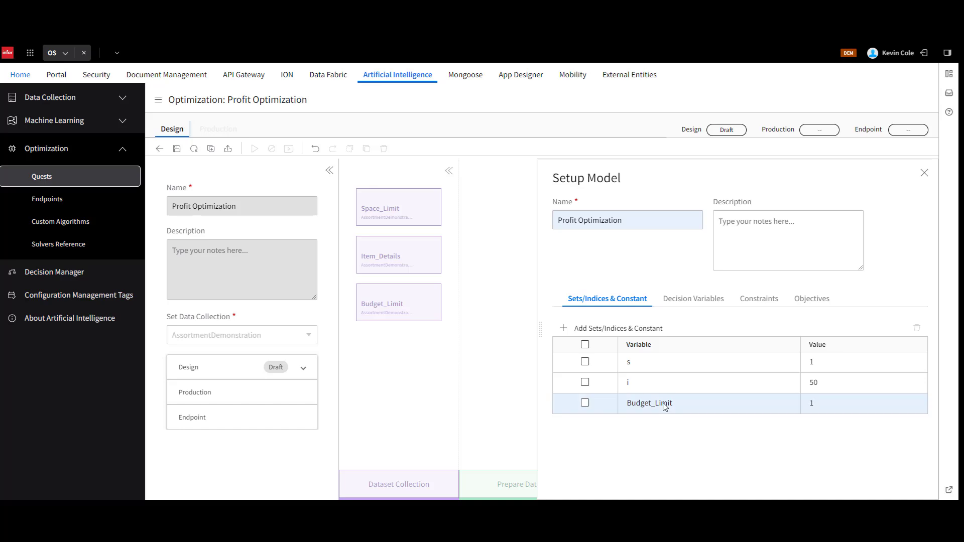
Rename the Budget_Limit variable to b in the model's sets and constants and save the quest.
double_click(664, 403)
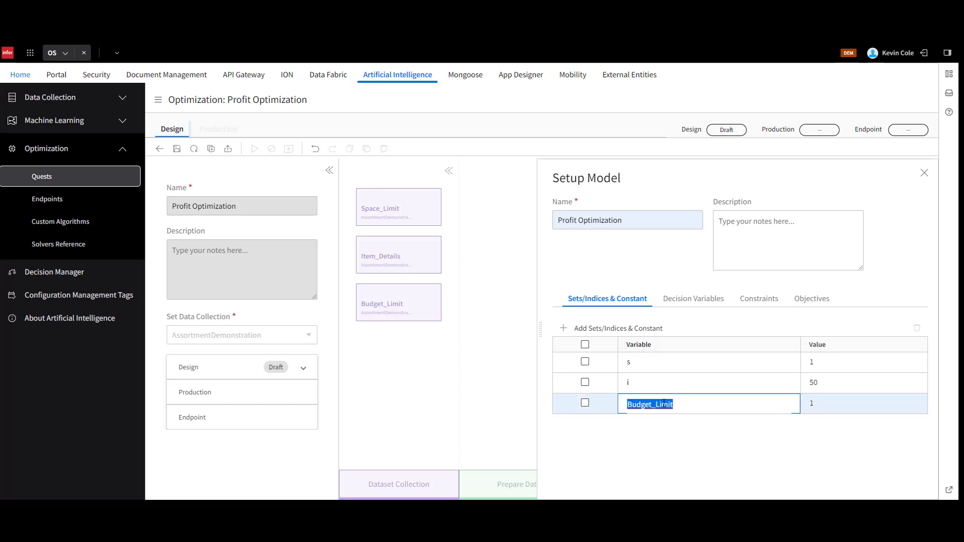
type("b")
left_click(670, 441)
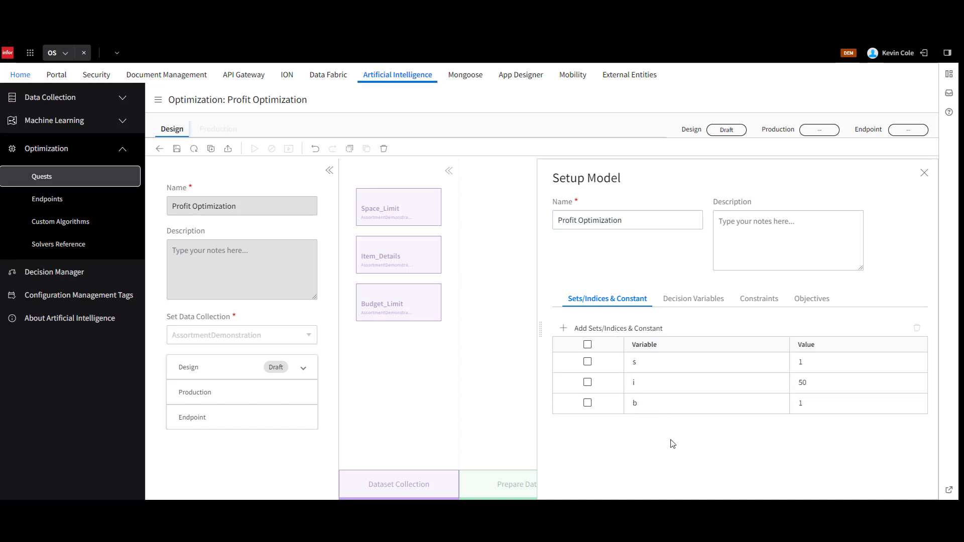
left_click(177, 150)
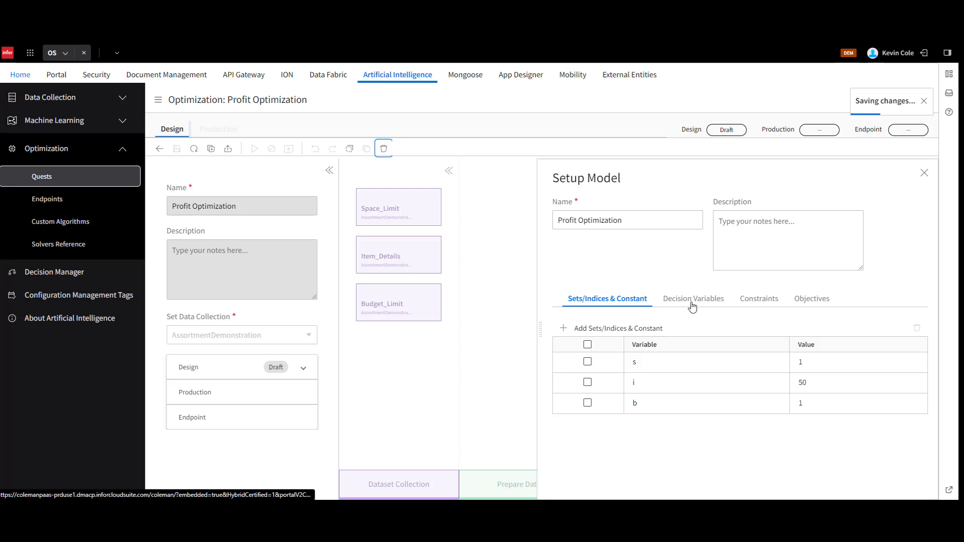
Add a decision variable named ItemSelected with x as its variable.
left_click(692, 303)
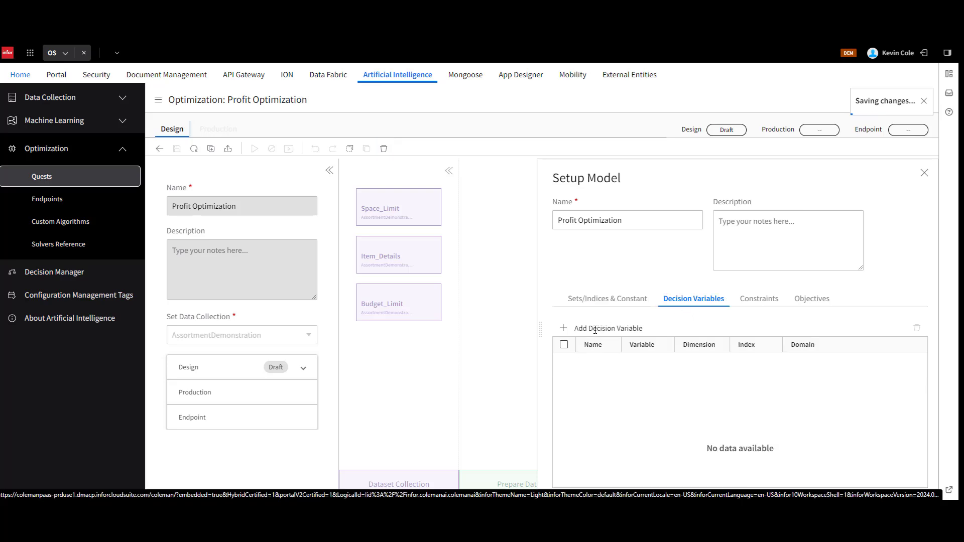
left_click(563, 328)
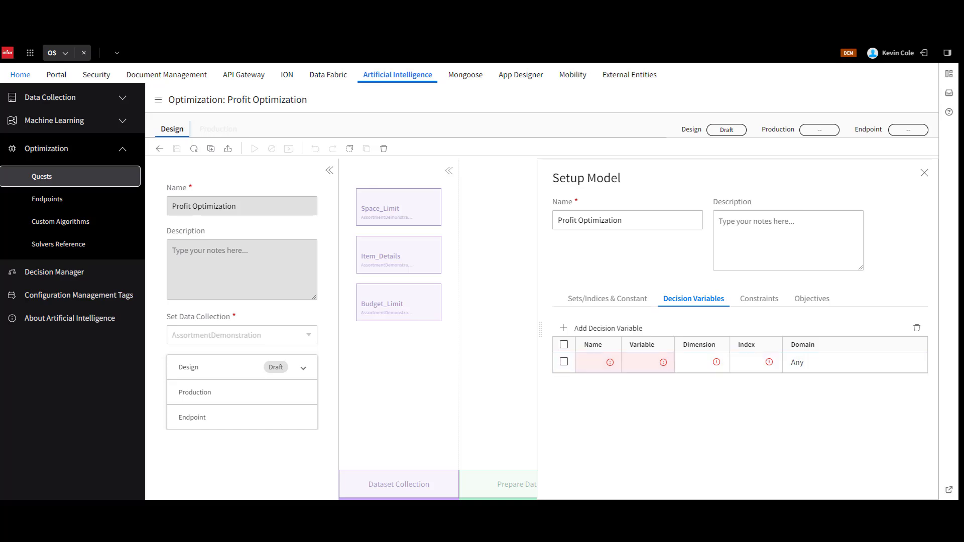
left_click(596, 362)
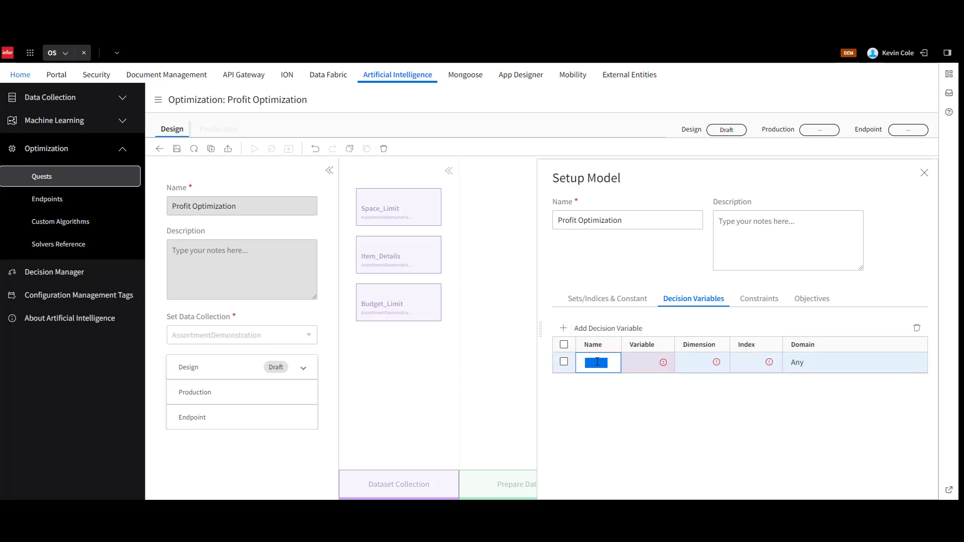
type("Item_Selected")
left_click(644, 363)
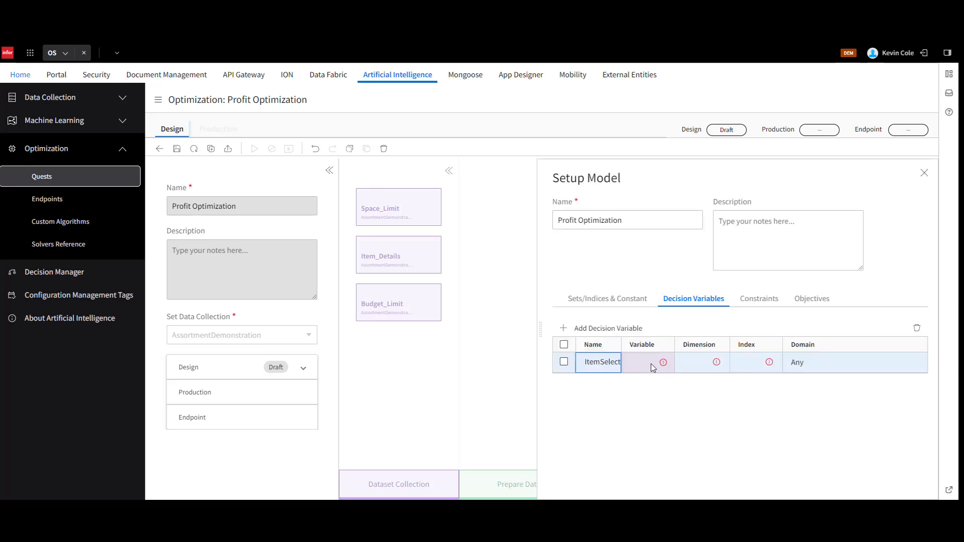
type("x")
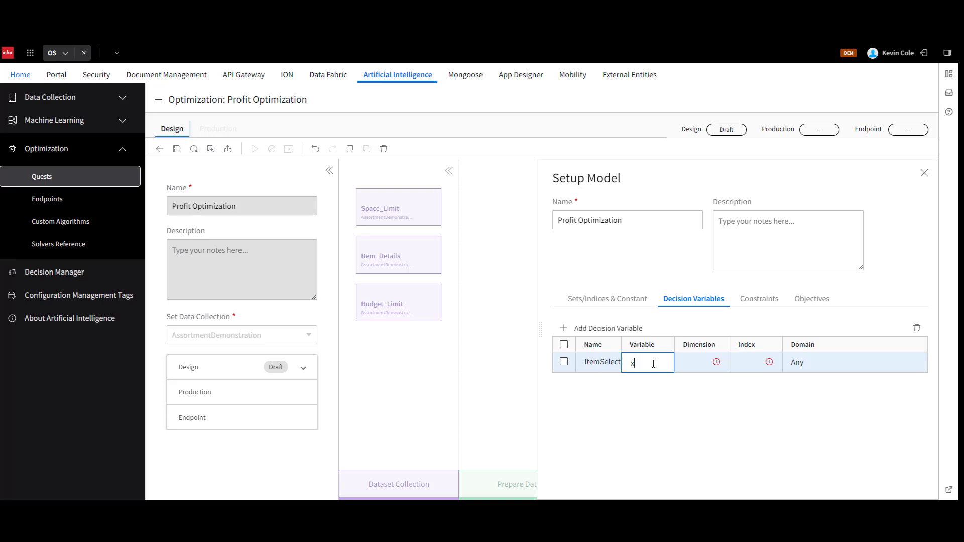
Give the ItemSelected decision variable dimension 1, index i and the Binary domain, and save the quest.
left_click(706, 367)
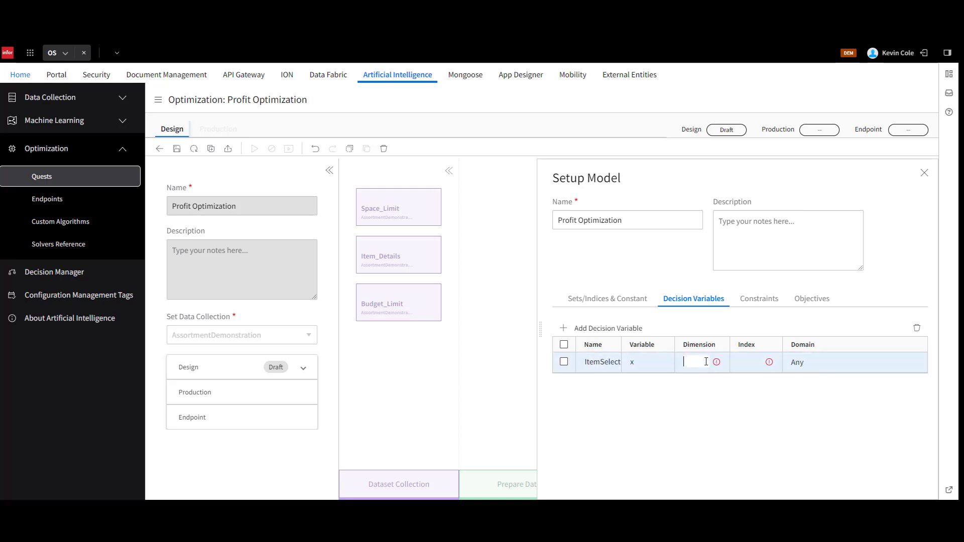
left_click(745, 363)
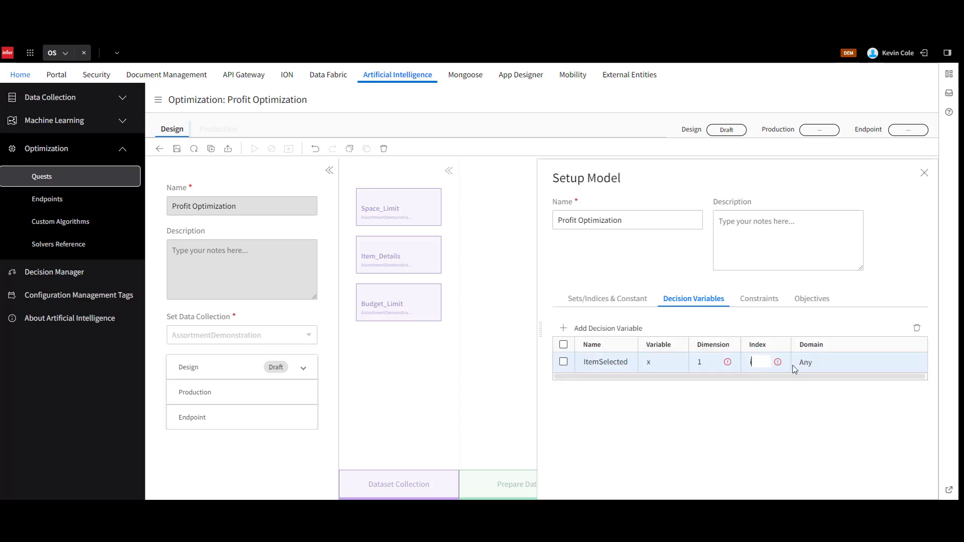
left_click(824, 368)
left_click(824, 368)
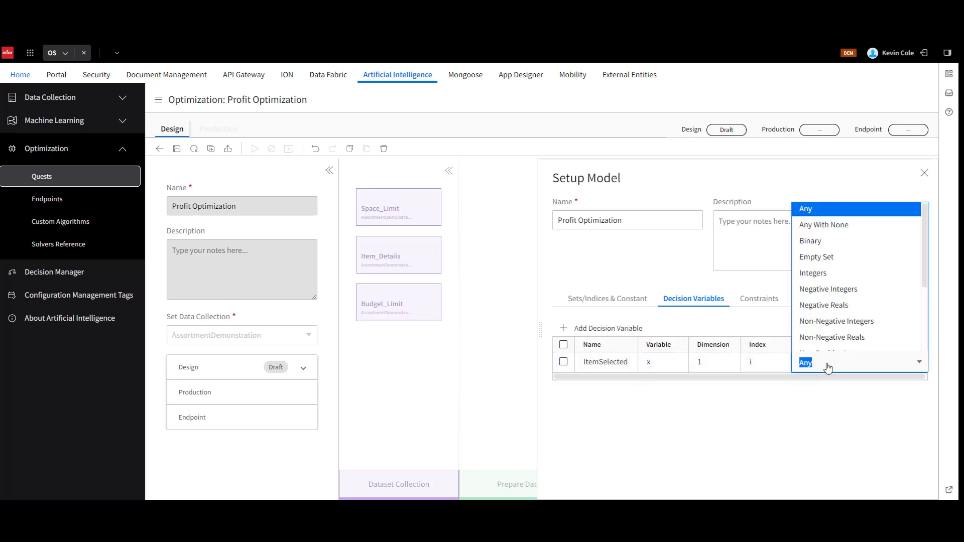
left_click(817, 240)
left_click(874, 401)
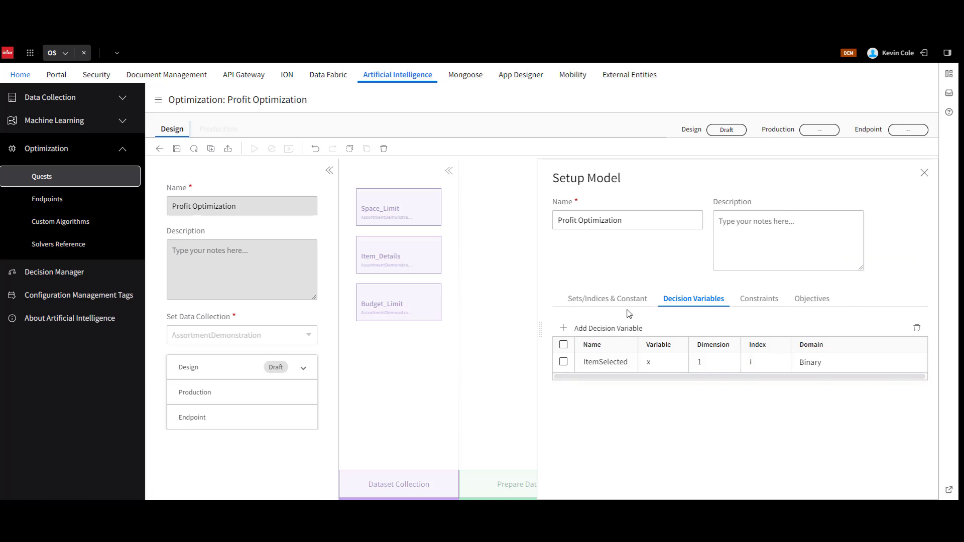
left_click(174, 149)
Add a constraint named Budget with dimension 1 and index b.
left_click(767, 304)
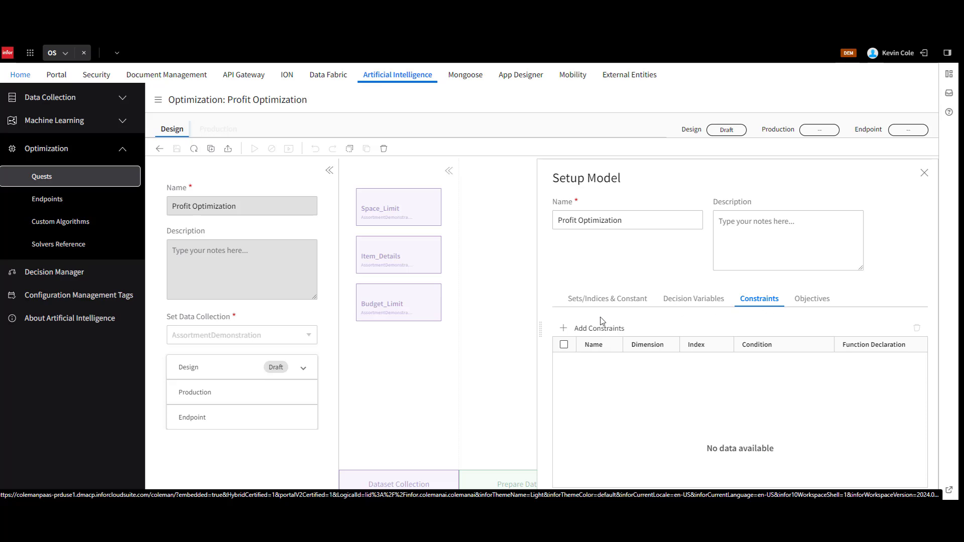
left_click(563, 329)
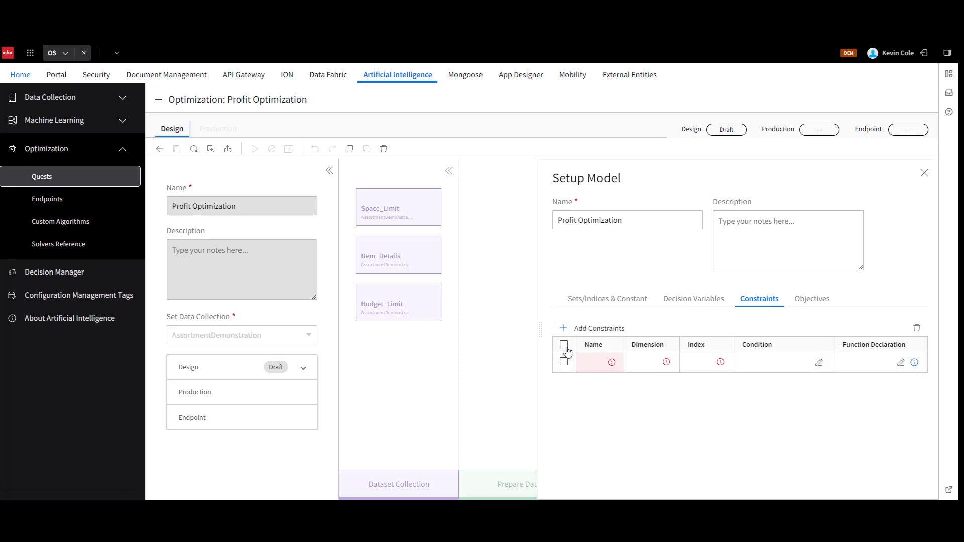
left_click(597, 363)
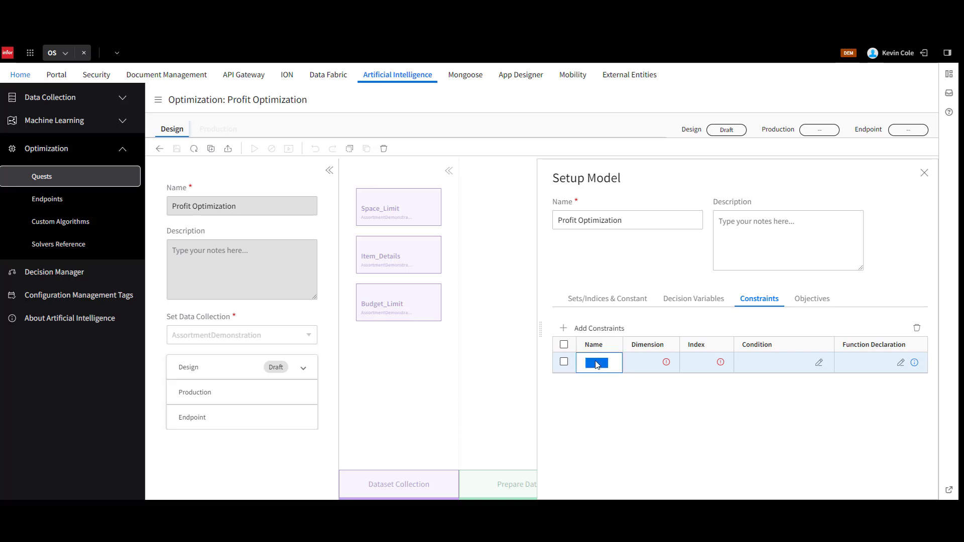
type("Budget")
left_click(648, 363)
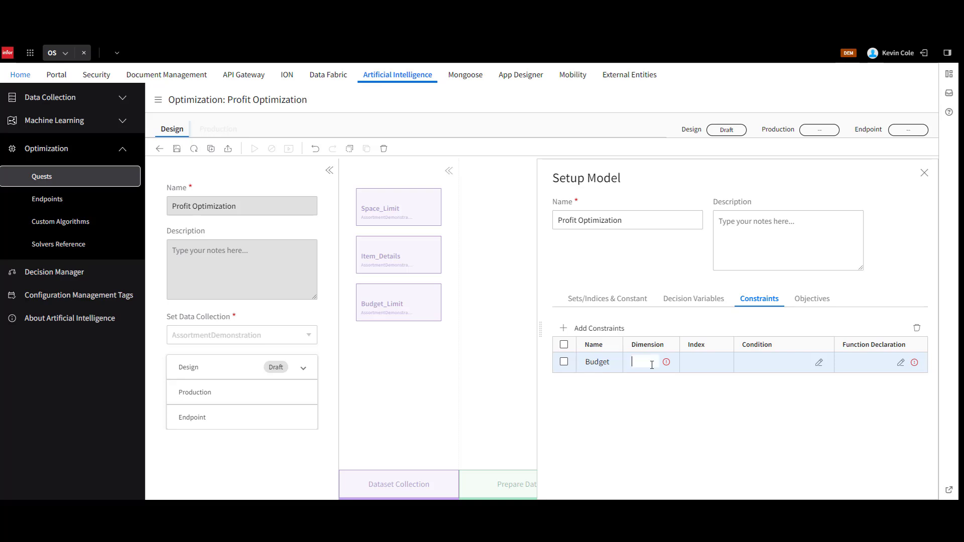
left_click(695, 365)
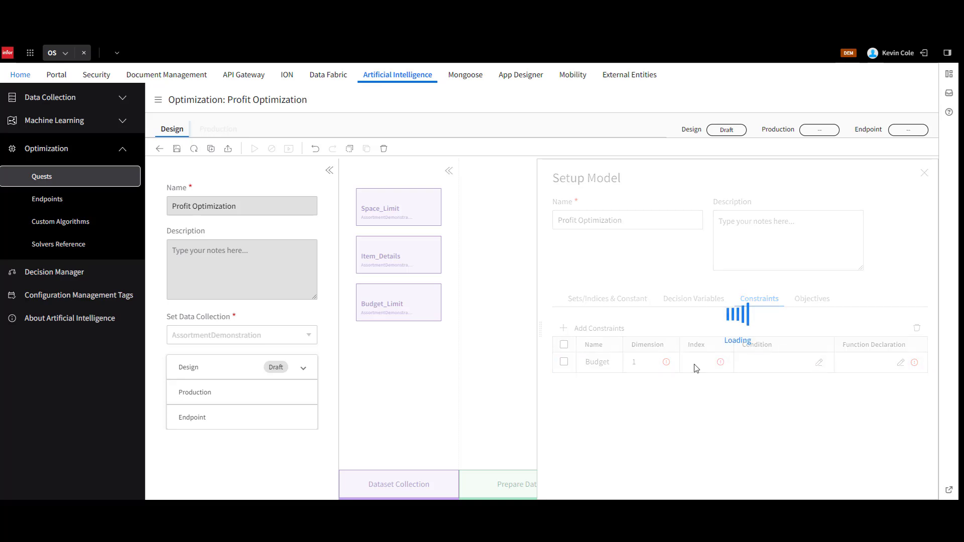
left_click(702, 365)
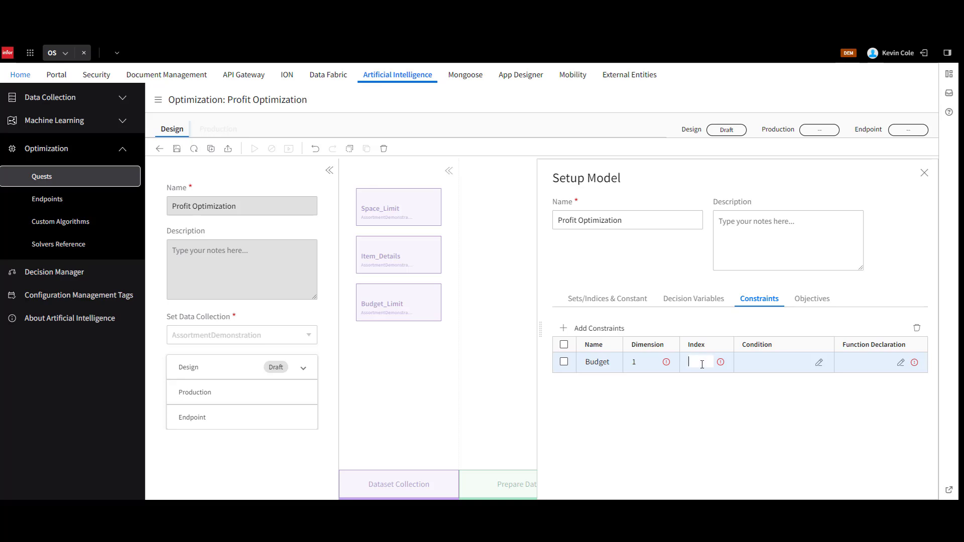
left_click(784, 363)
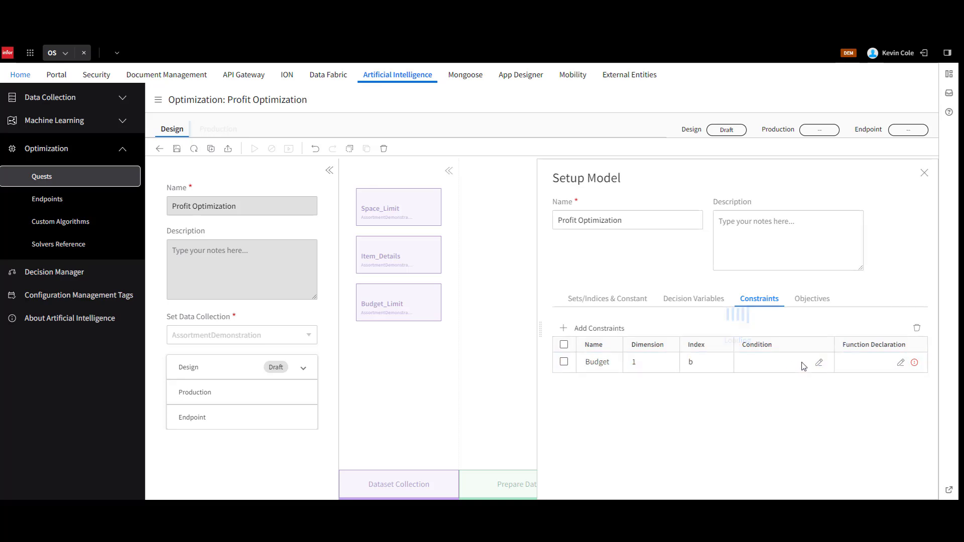
Declare the Budget constraint's function as SUM<i>{x[i]*Item_Details.COST[i]}<=Budget_Limit.BUDGET_LIMIT[b], leaving its condition empty.
left_click(818, 363)
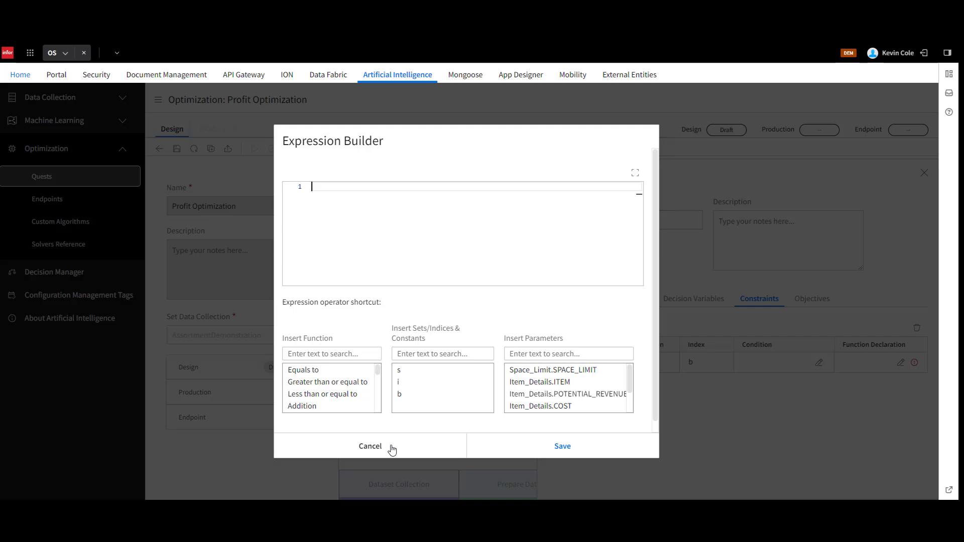
left_click(392, 451)
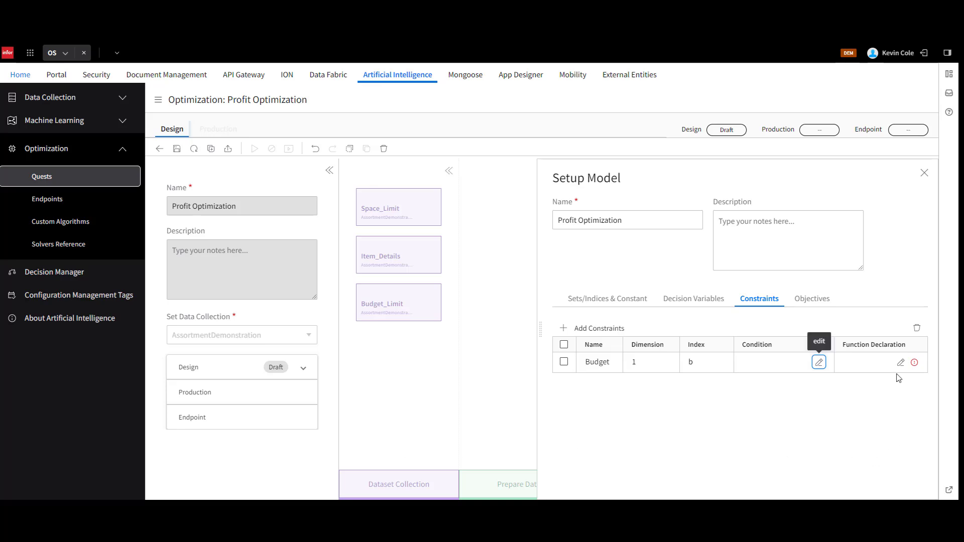
left_click(901, 362)
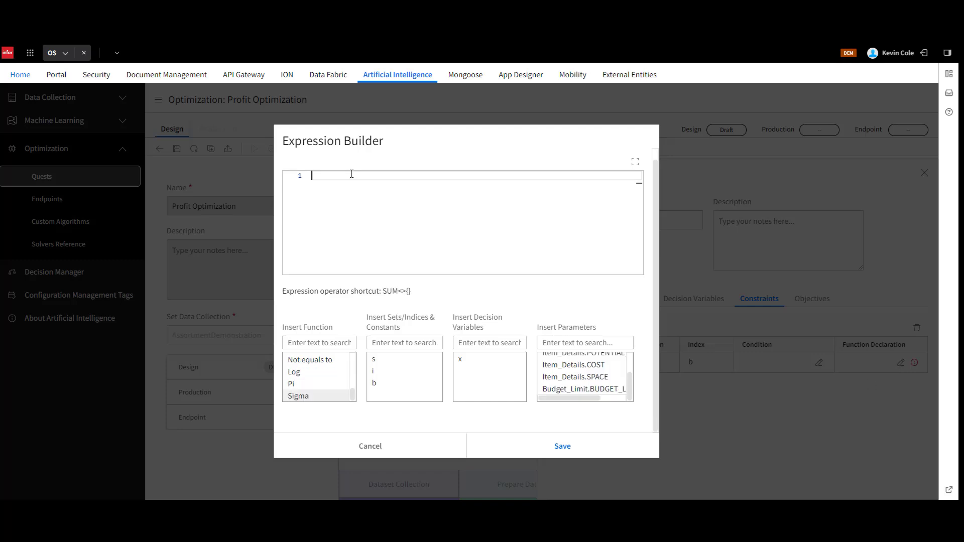
type("SUM<i>{x[i]*Item_Details.COST[i]}<=Budget_Limit.BUDGET_LIMIT[b]")
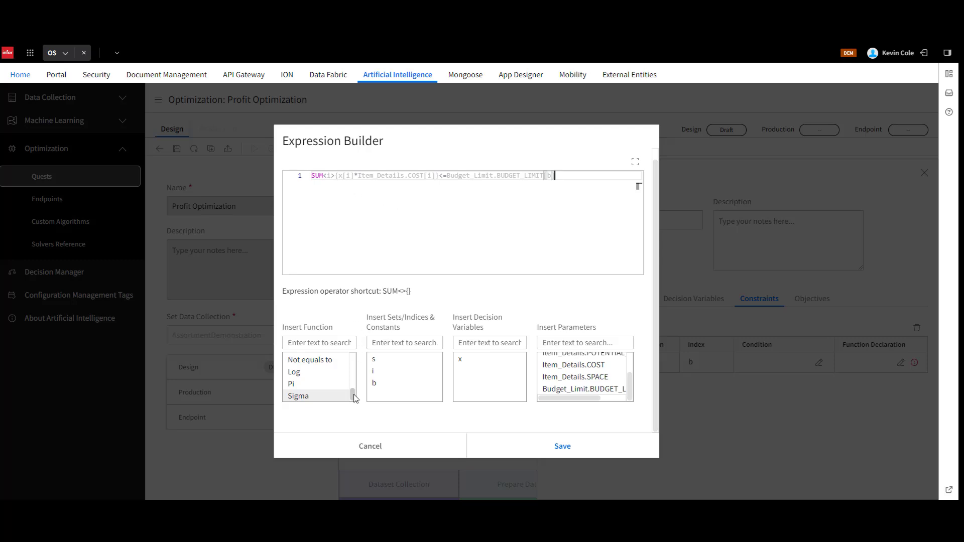
mouse_move(353, 396)
left_mouse_down()
mouse_move(354, 355)
mouse_move(353, 396)
left_mouse_up()
left_click_drag(629, 389, 631, 376)
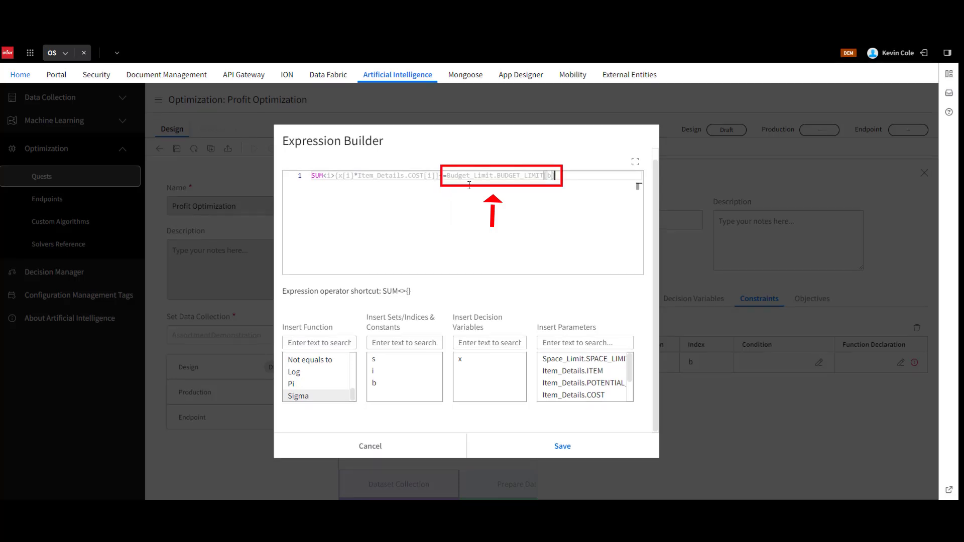
left_click(560, 446)
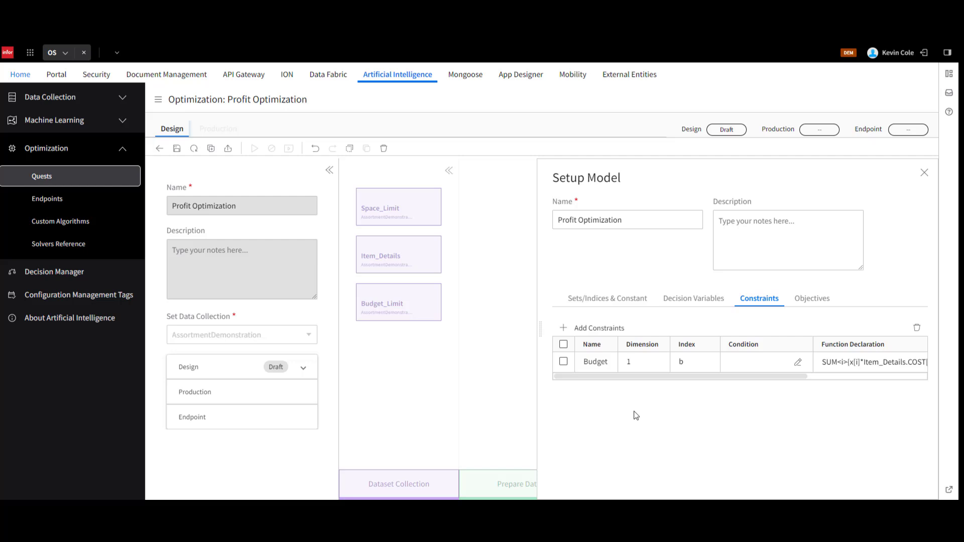
Add a second constraint named Space with dimension 1 and index s.
left_click(564, 328)
type("Space")
key("Tab")
type("1")
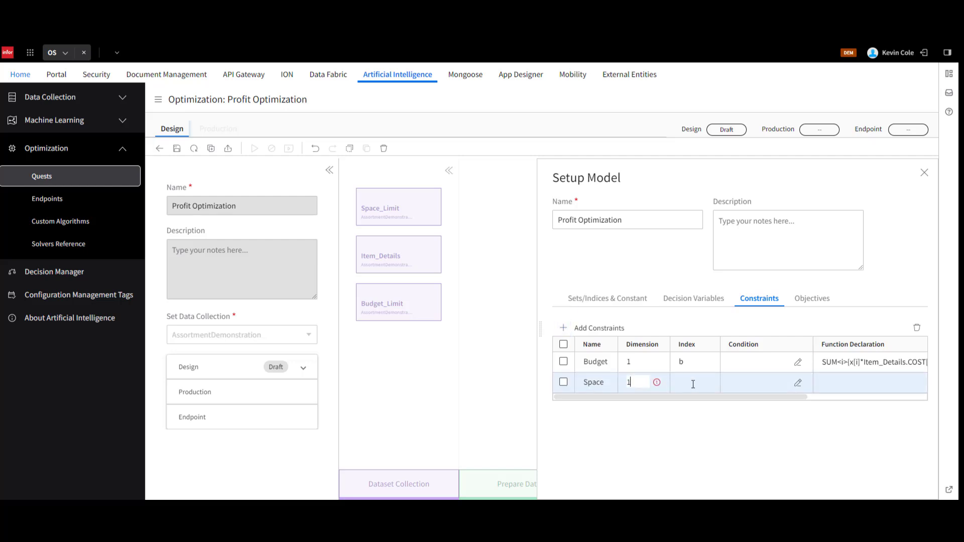
left_click(693, 384)
type("s")
Declare the Space constraint's function as SUM<i>{x[i]*Item_Details.SPACE[i]}<=Space_Limit.SPACE_LIMIT[s] and save the quest.
left_click_drag(721, 397, 856, 404)
left_click(902, 385)
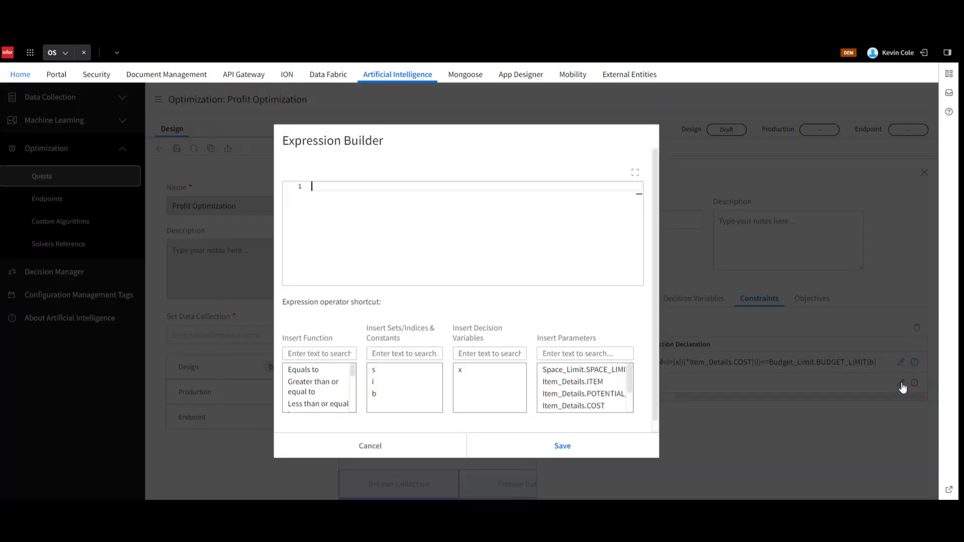
type("SUM<i>{x[i]*Item_Details.SPACE[i]}<=Space_Limit.SPACE_LIMIT[s]")
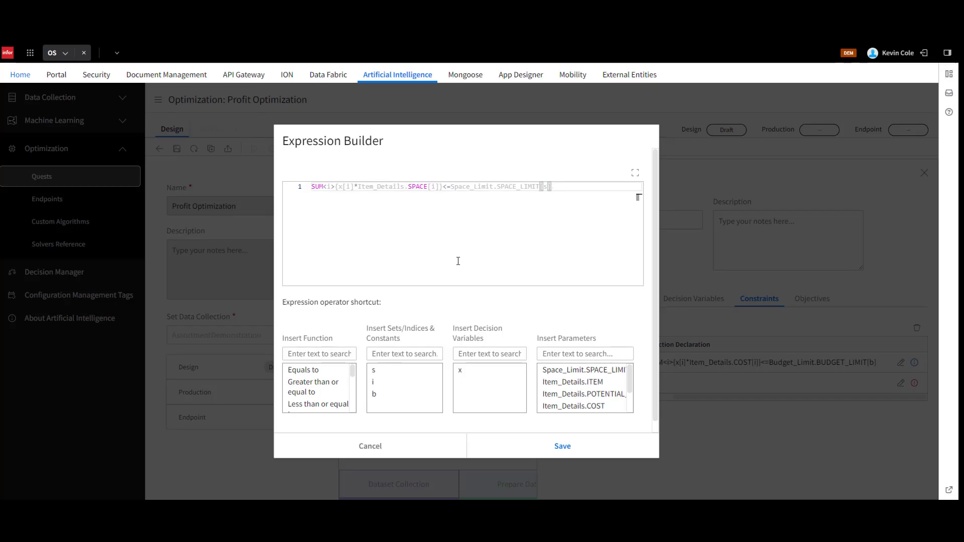
left_click(588, 446)
left_click(179, 150)
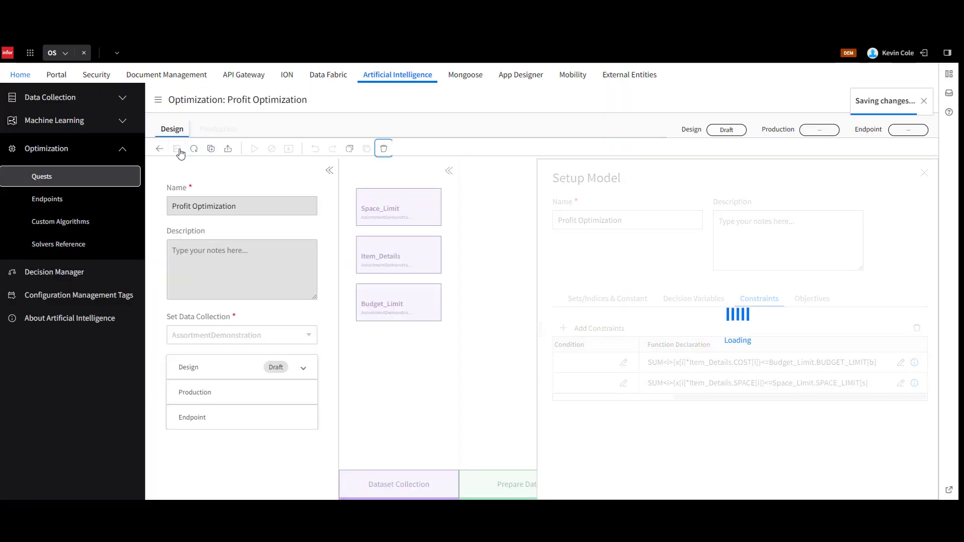
Add an objective named Revenue and set its sense to MAXIMIZE.
left_click(817, 301)
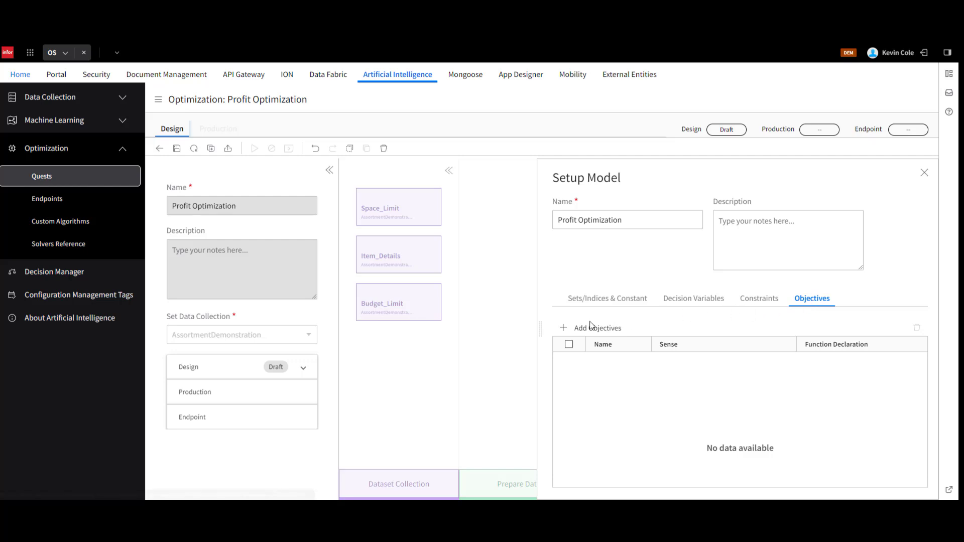
left_click(563, 328)
left_click(605, 362)
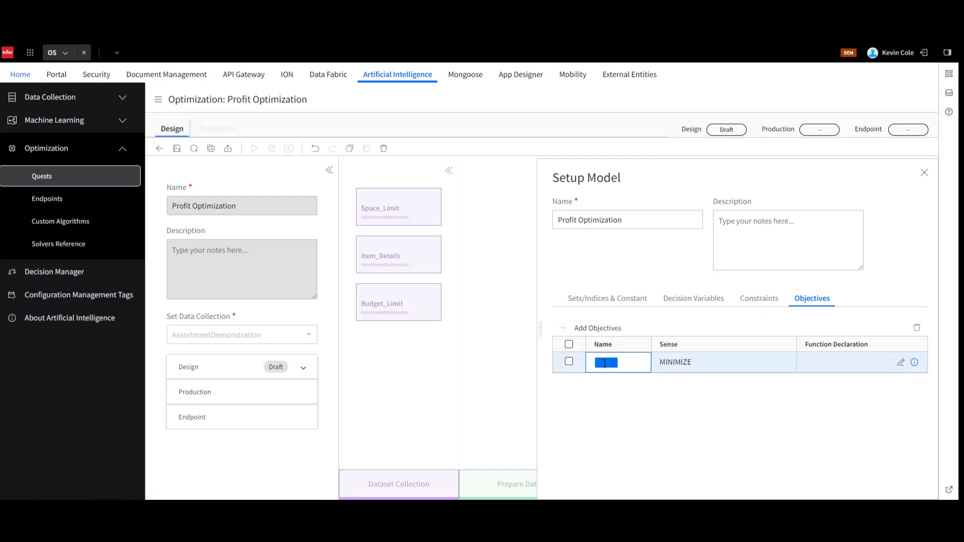
type("Revenue")
left_click(684, 361)
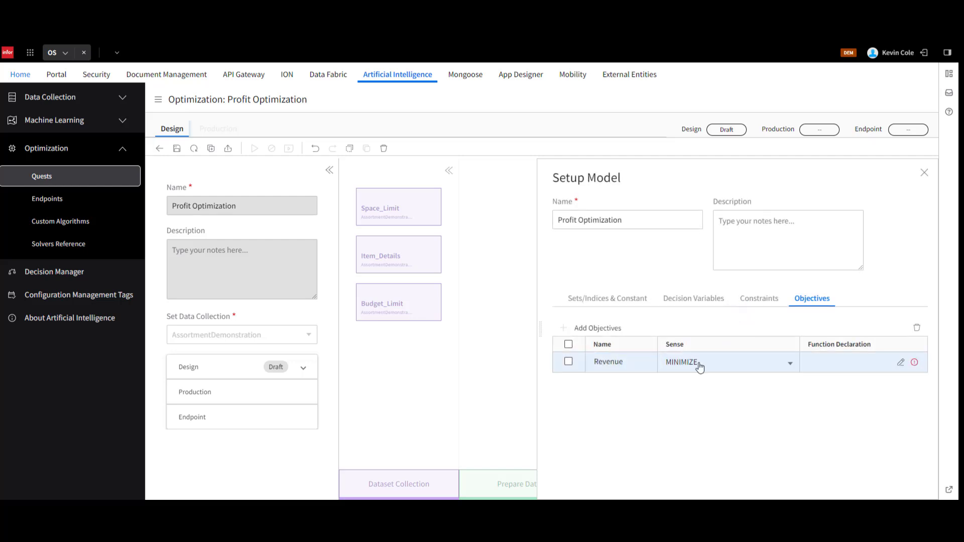
left_click(703, 367)
left_click(709, 397)
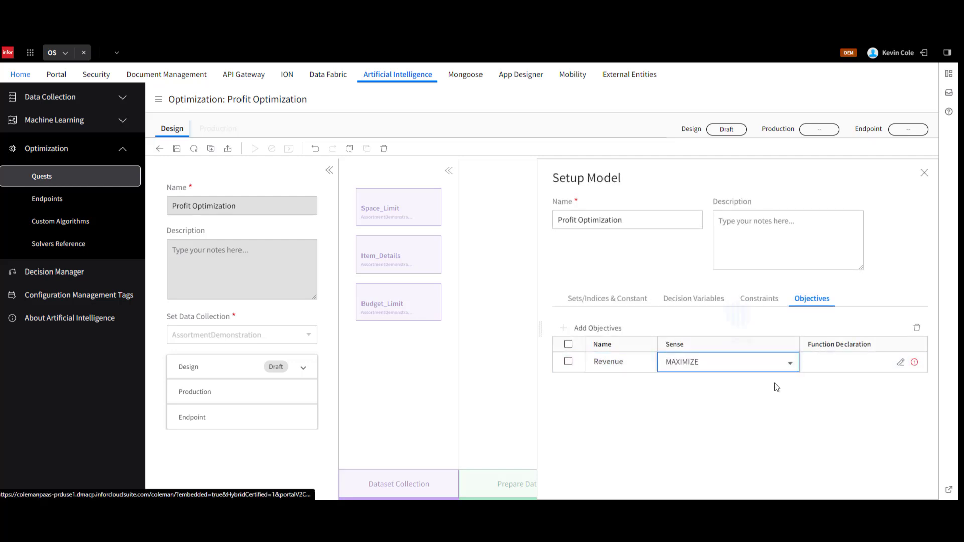
Declare the Revenue objective's function as SUM<i>{x[i]*Item_Details.POTENTIAL_REVENUE[i]}, save the quest and close the model setup.
left_click(901, 363)
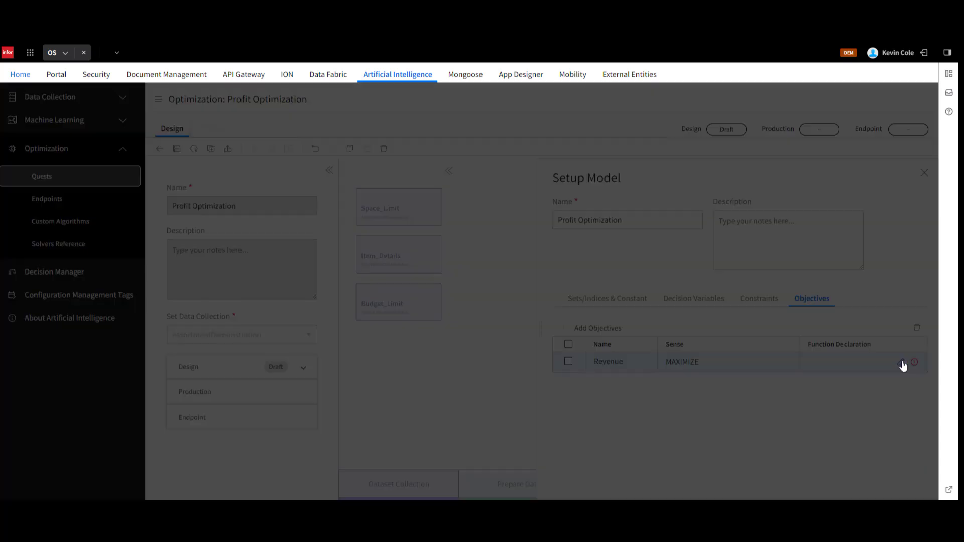
type("SUM<i>(x[i]*Item_Details.POTENTIAL_REVENUE[i])")
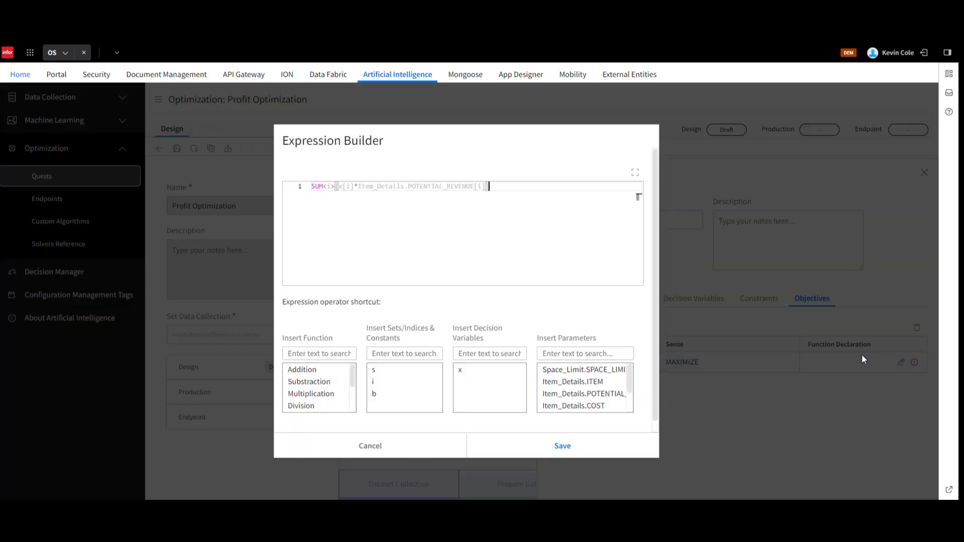
left_click(563, 447)
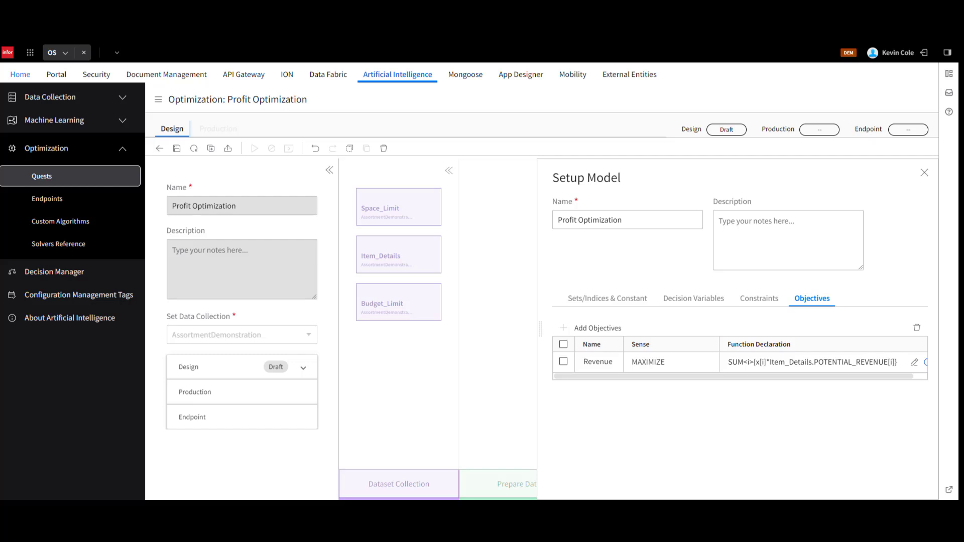
left_click(176, 148)
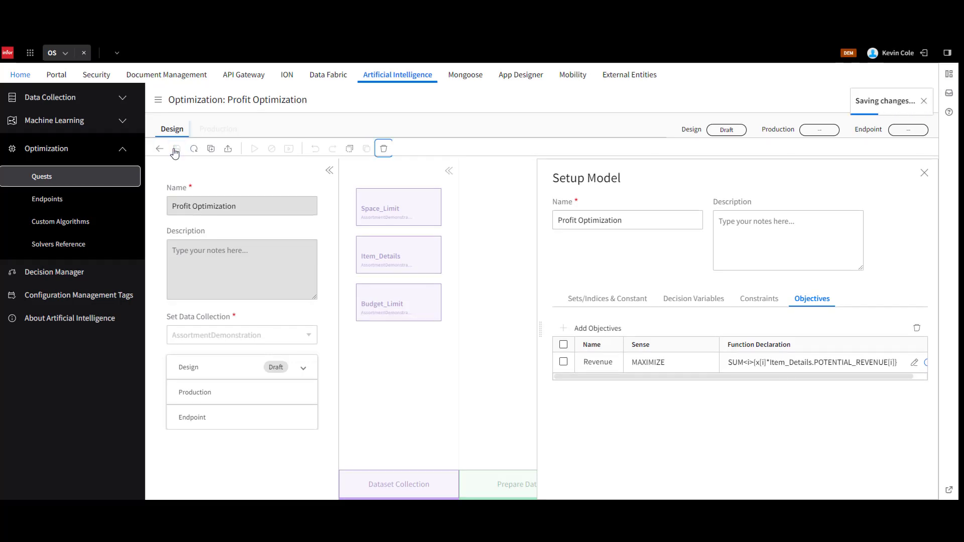
left_click(924, 173)
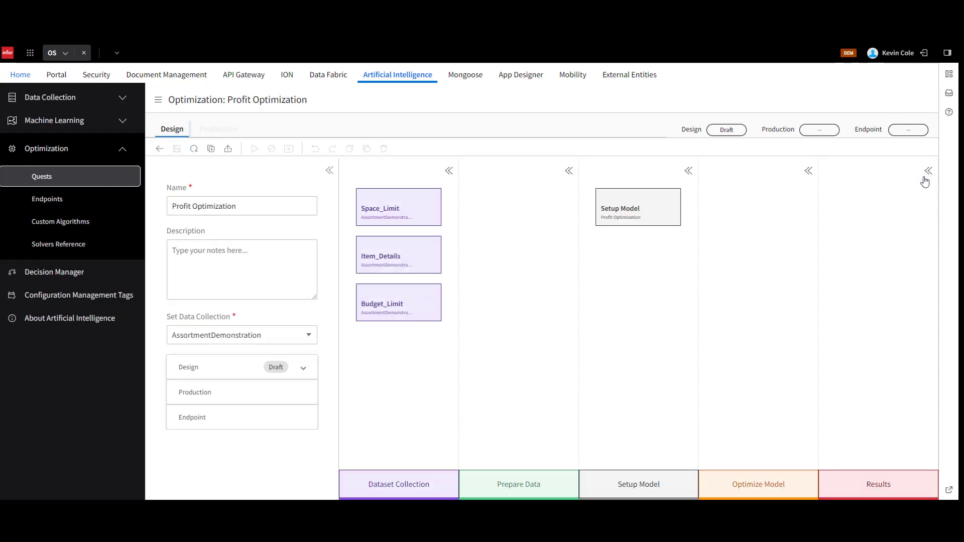
Add an Optimize Model block named Optimize CBC using the CBC solver and the Profit Optimization model, and save the quest.
left_click_drag(780, 466, 768, 211)
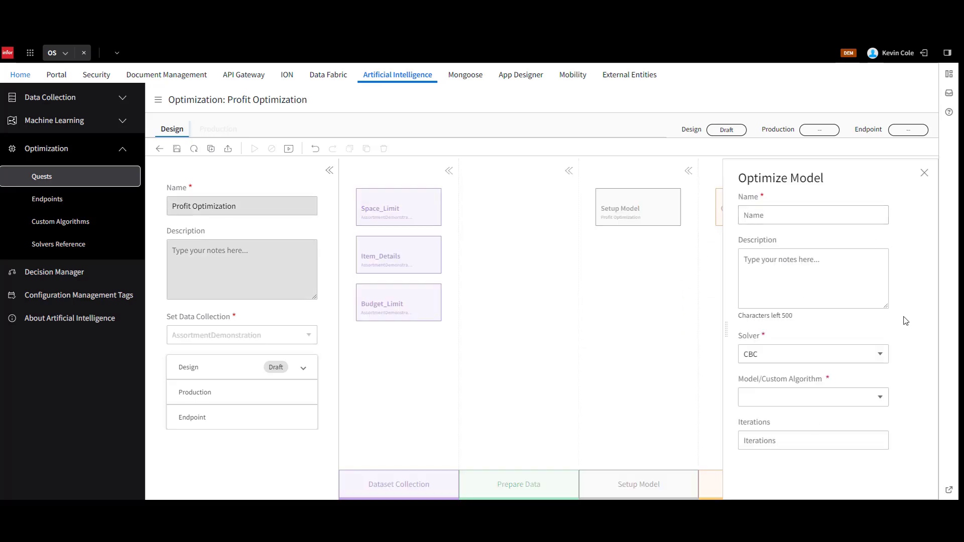
left_click(860, 400)
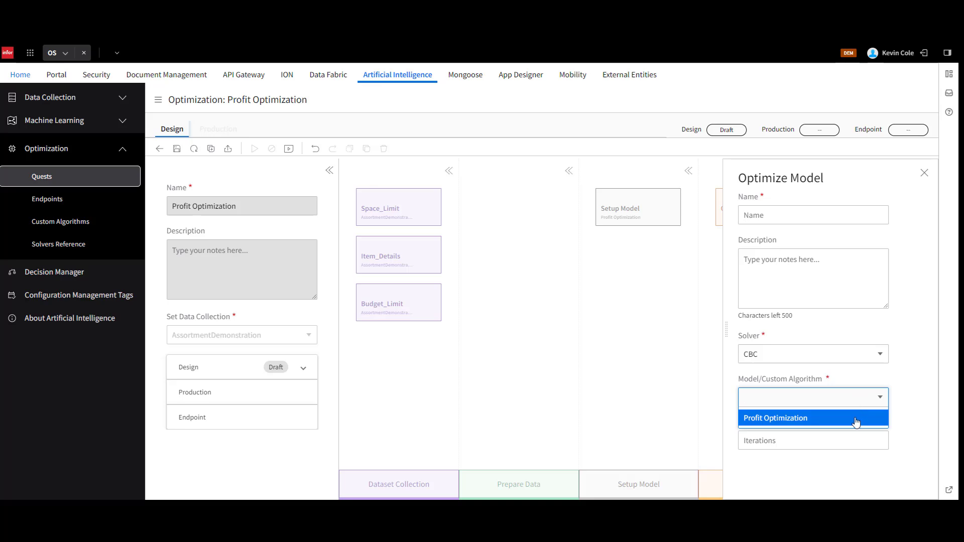
left_click(856, 423)
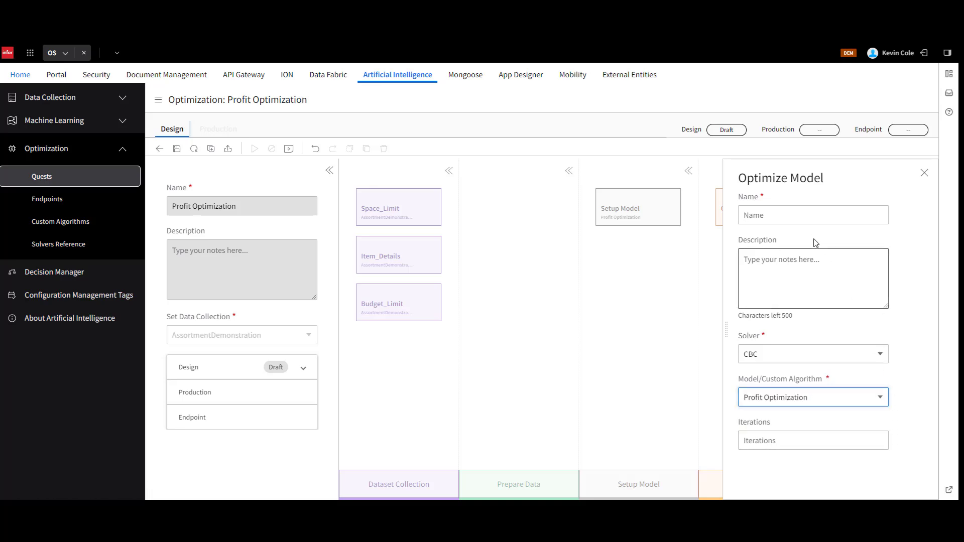
left_click(806, 215)
type("Optimize CBC")
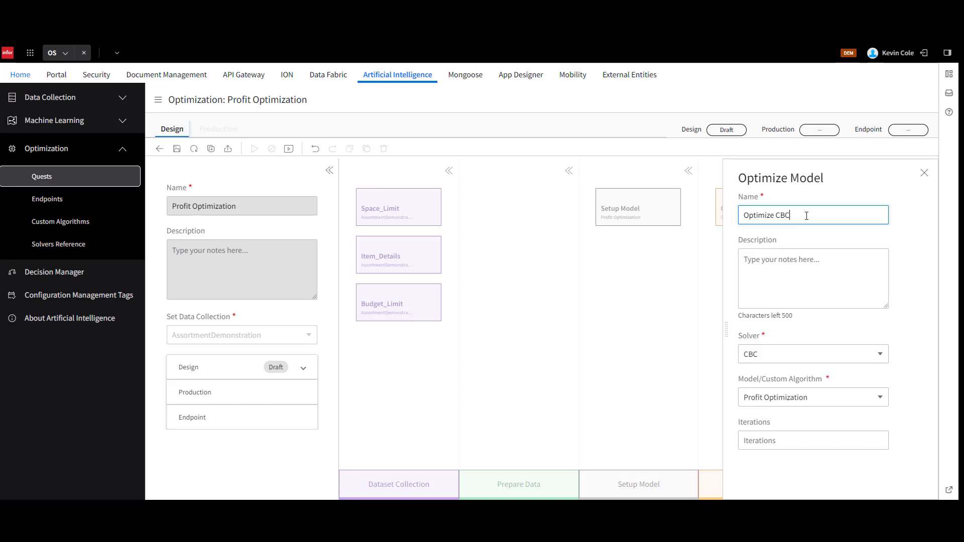
left_click(902, 244)
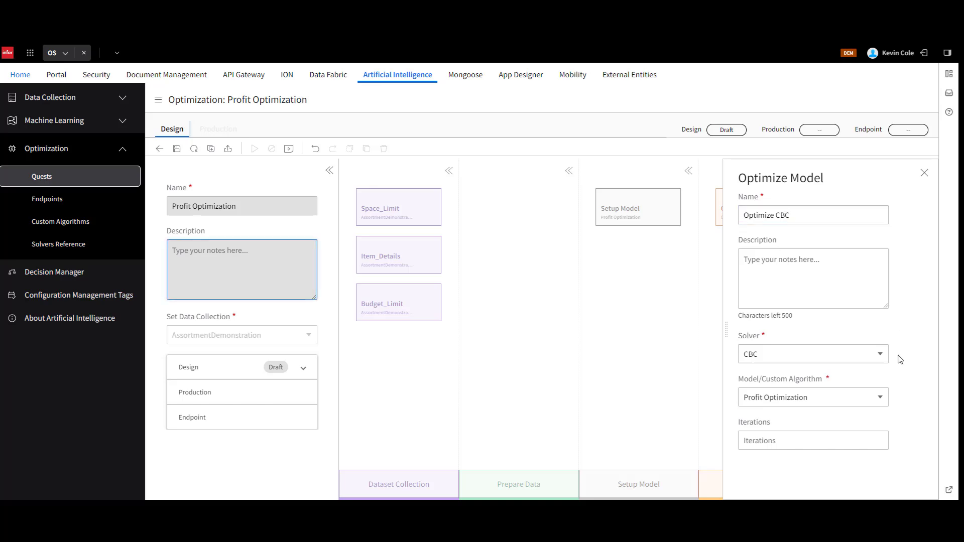
left_click(879, 354)
left_click(848, 407)
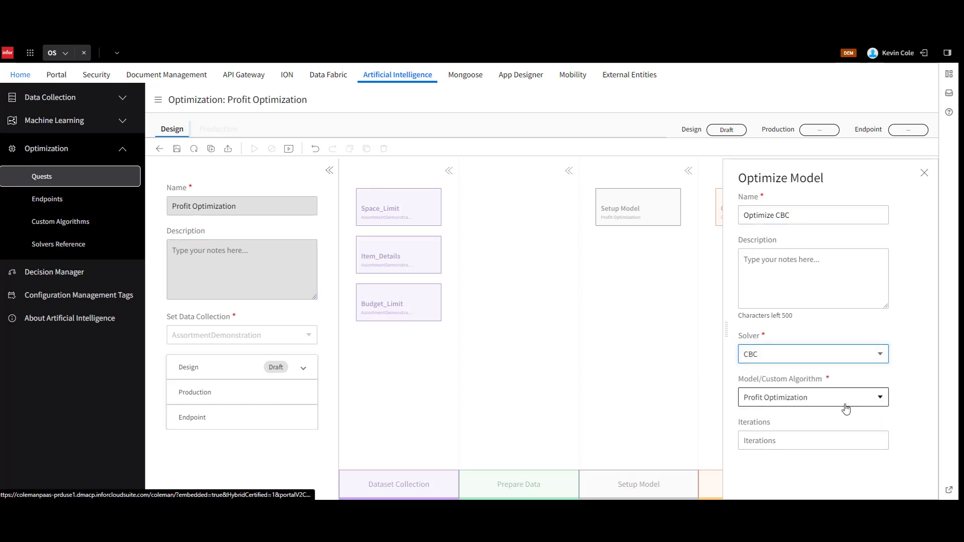
left_click(178, 149)
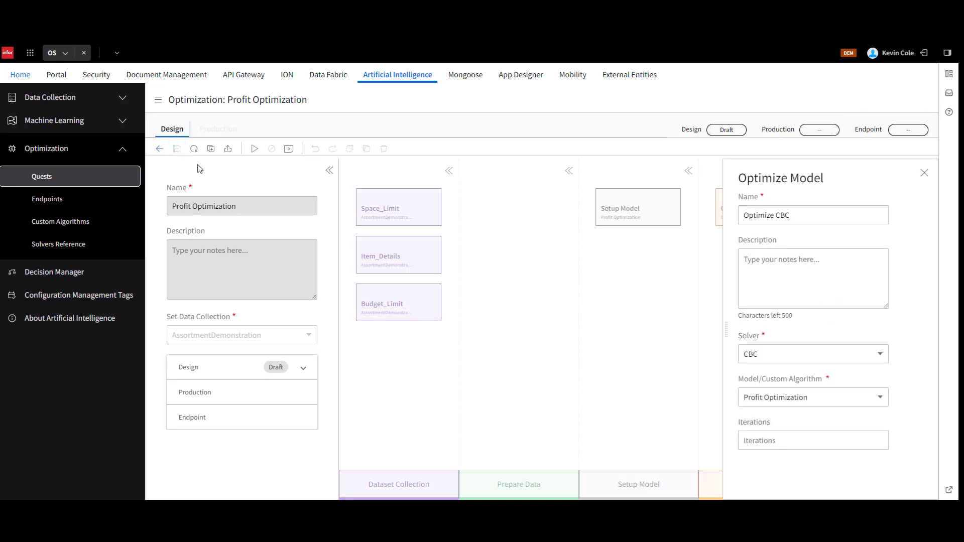
Examine the Solvers Reference for which solvers suit each problem type, and reopen the Profit Optimization quest.
left_click(99, 248)
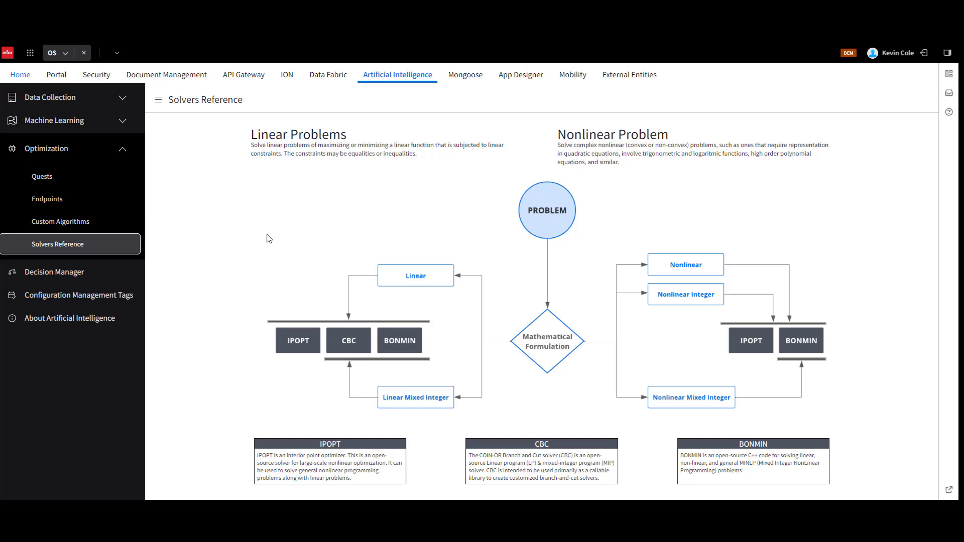
left_click(85, 180)
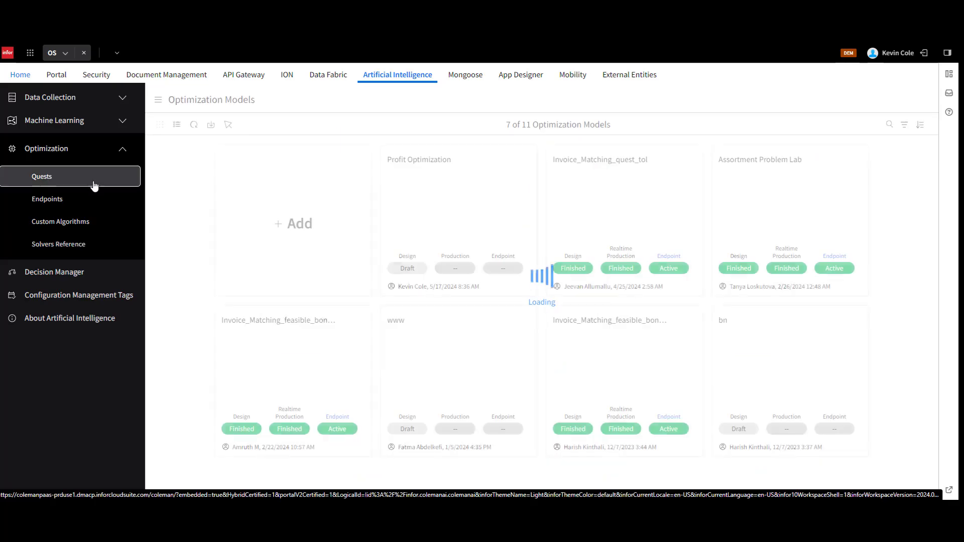
left_click(444, 207)
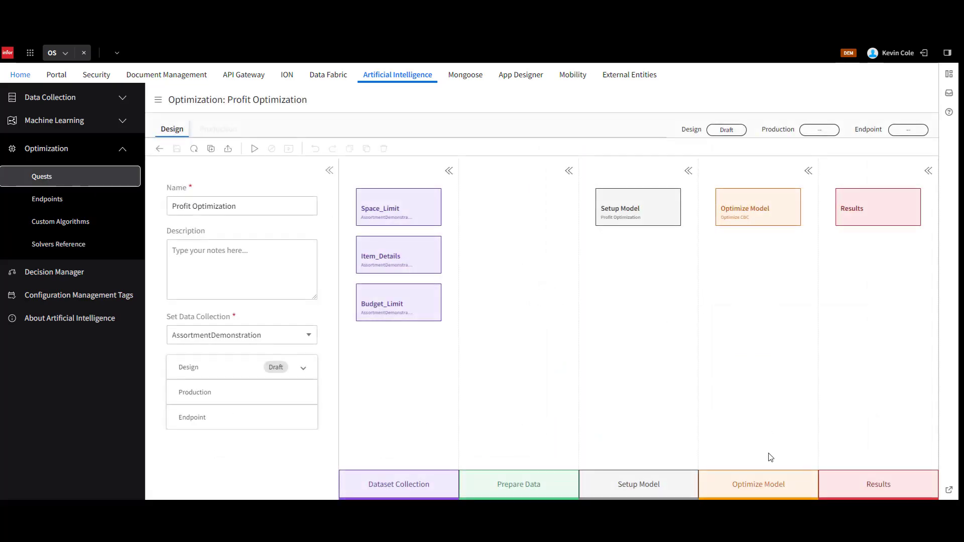
Add a second Optimize Model block named Optimize Bonmin with the BONMIN solver and Profit Optimization model, and save and run the quest.
left_click_drag(768, 483, 776, 352)
left_click(776, 213)
type("Op")
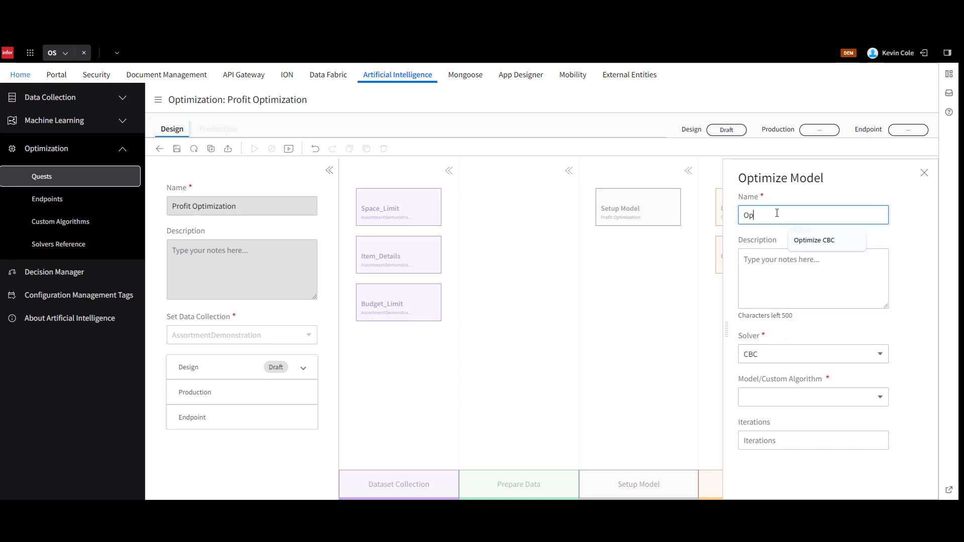
type("timize Bonmin")
left_click(801, 359)
left_click(801, 389)
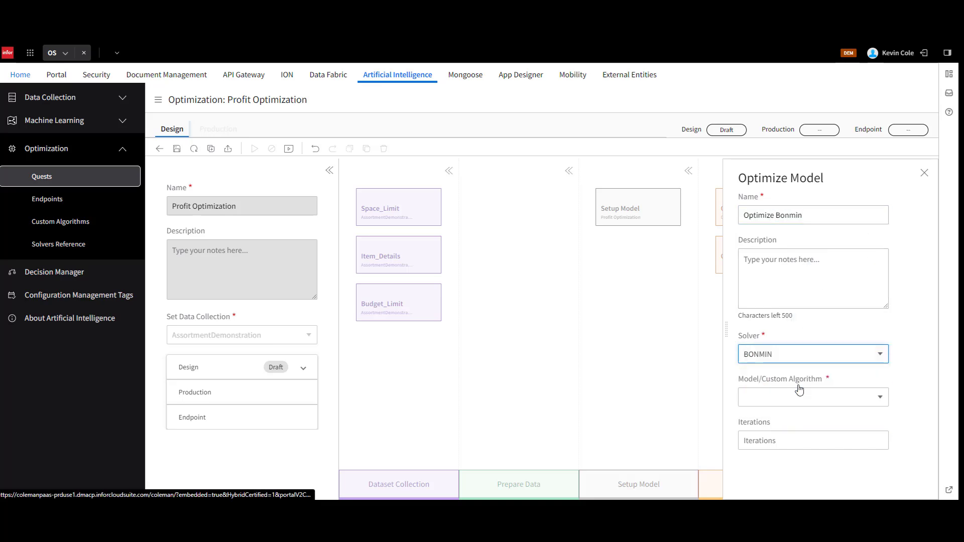
left_click(808, 398)
left_click(809, 414)
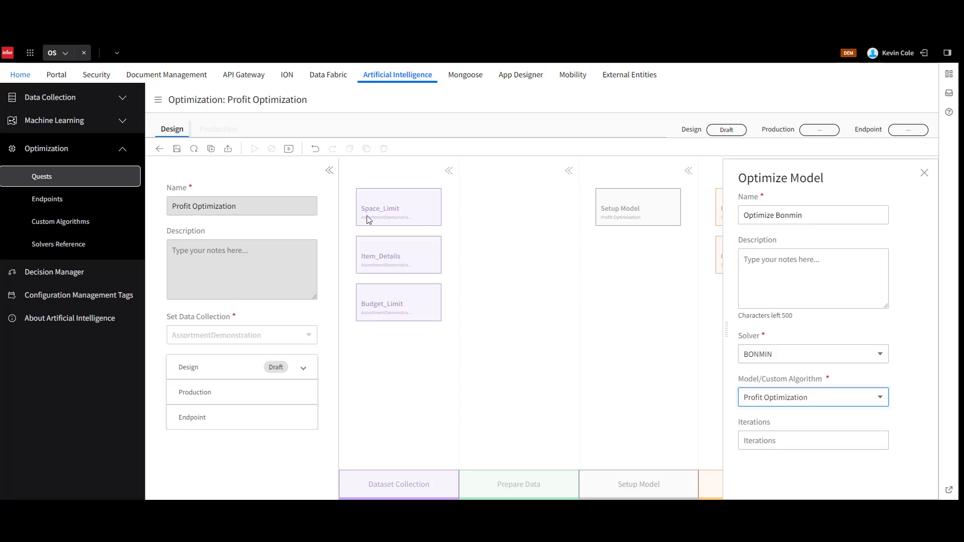
left_click(177, 149)
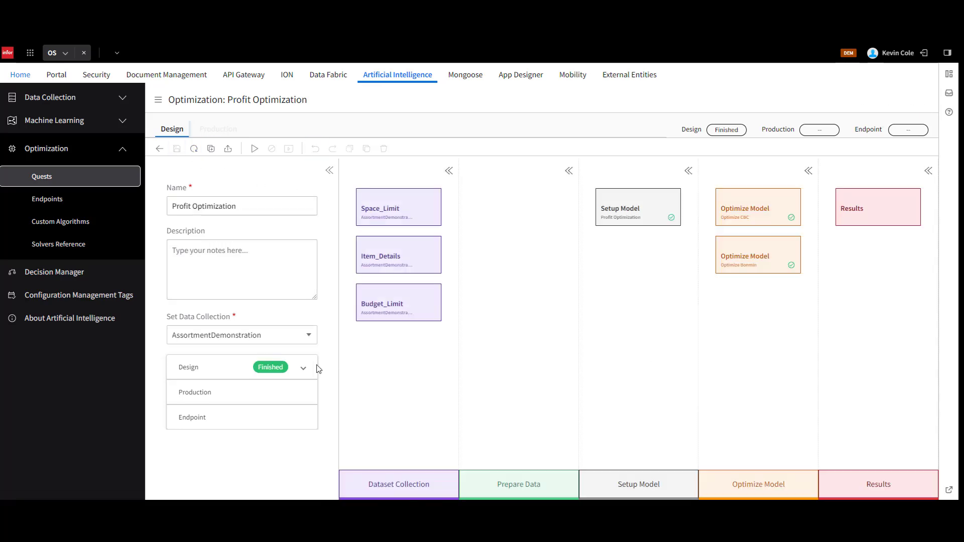
Open the quest results and expand the run details of both Optimize CBC and Optimize Bonmin.
left_click(882, 216)
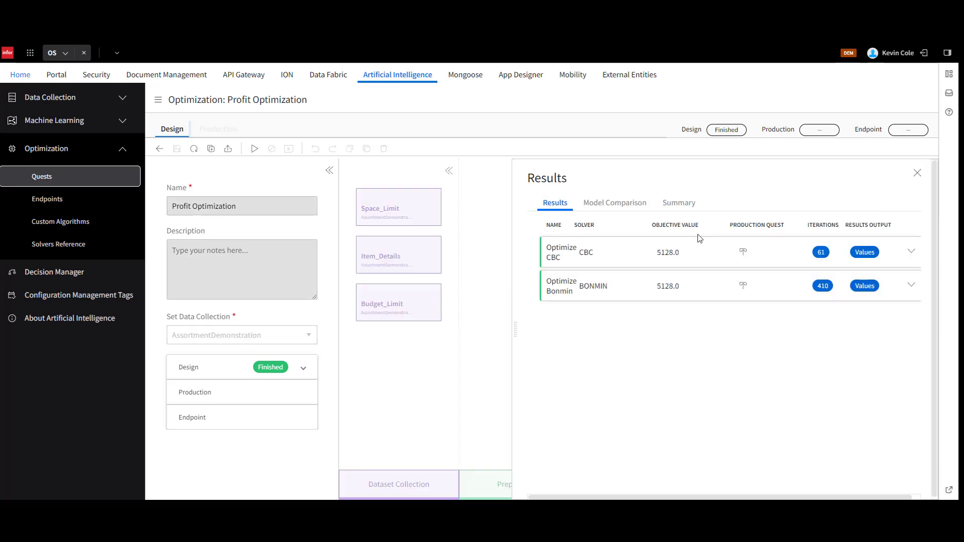
left_click(630, 259)
left_click(630, 335)
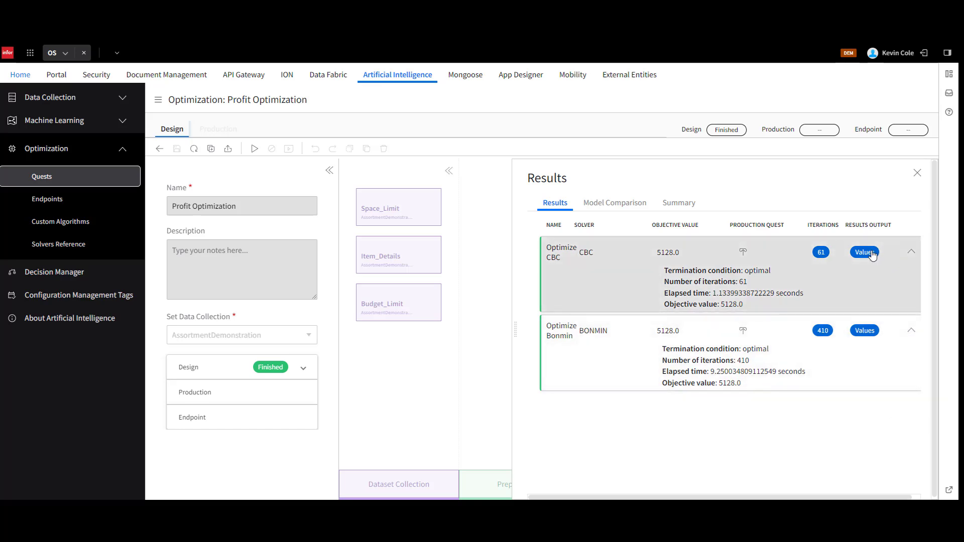
Review Optimize CBC's output values for the ItemSelected decision variable, and expand Optimize Bonmin's run details again for comparison.
left_click(864, 252)
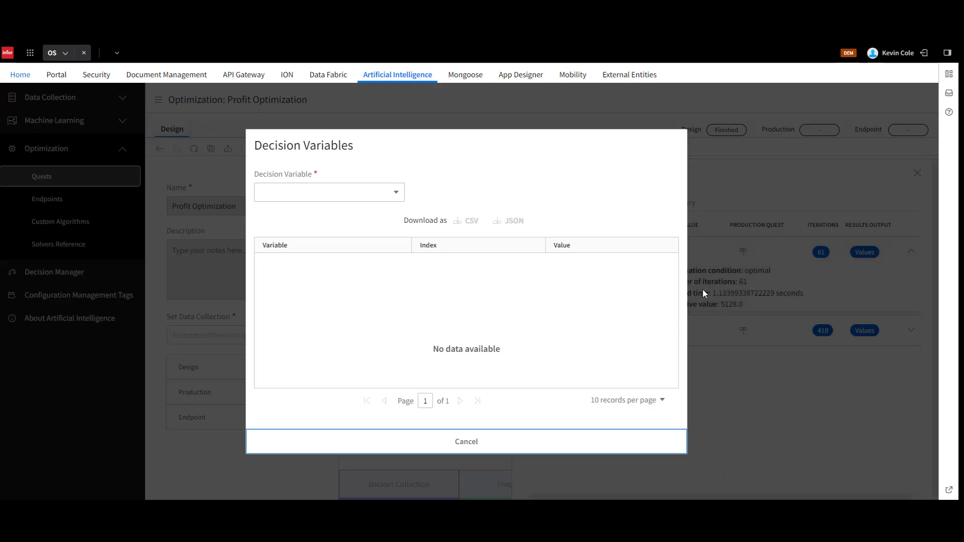
left_click(394, 192)
left_click(385, 214)
scroll(582, 314, "down", 3)
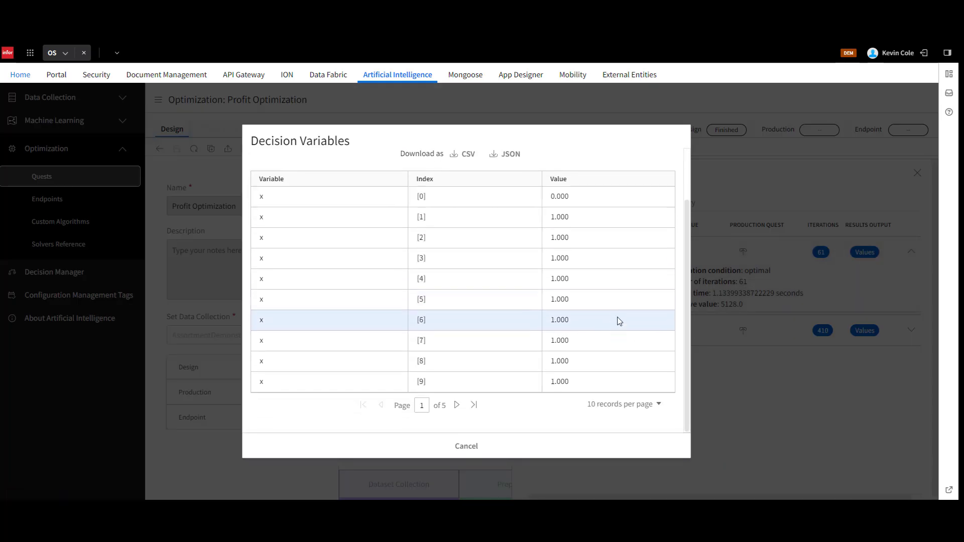
scroll(613, 326, "up", 3)
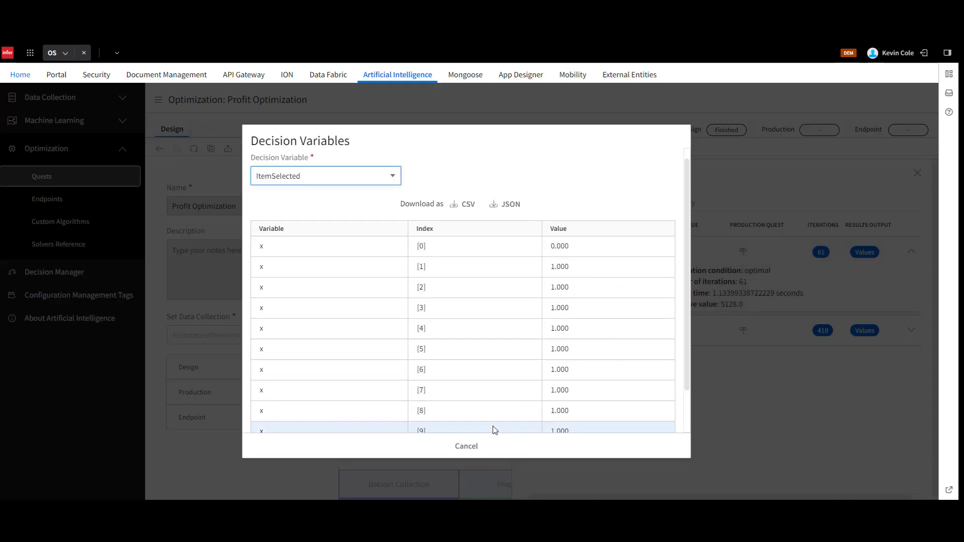
left_click(479, 446)
left_click(771, 331)
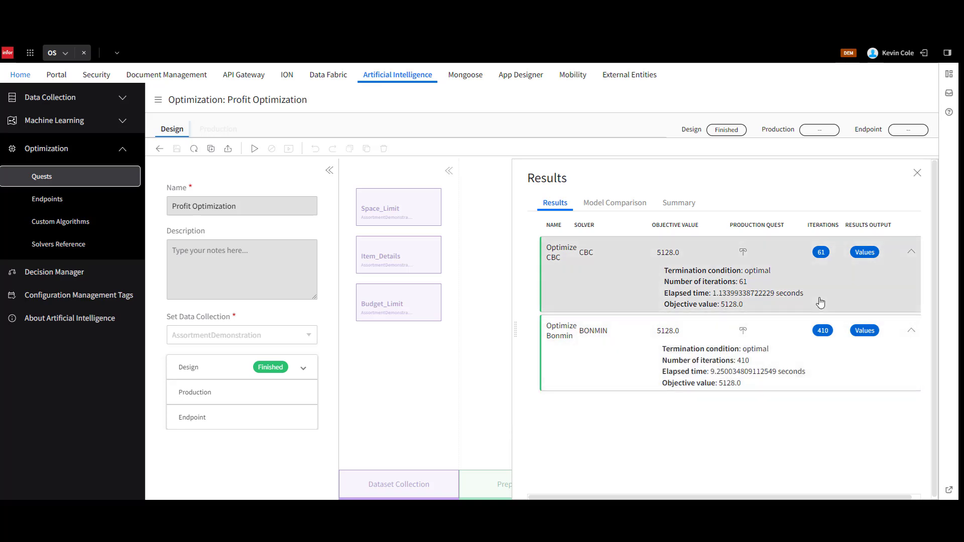
Create a Realtime Production quest from the Optimize CBC result.
left_click(741, 254)
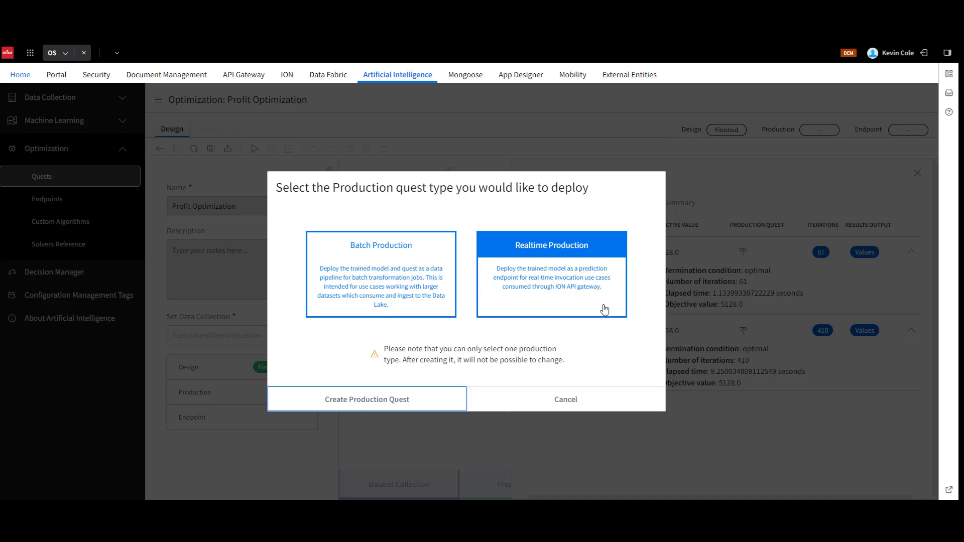
left_click(603, 306)
left_click(367, 399)
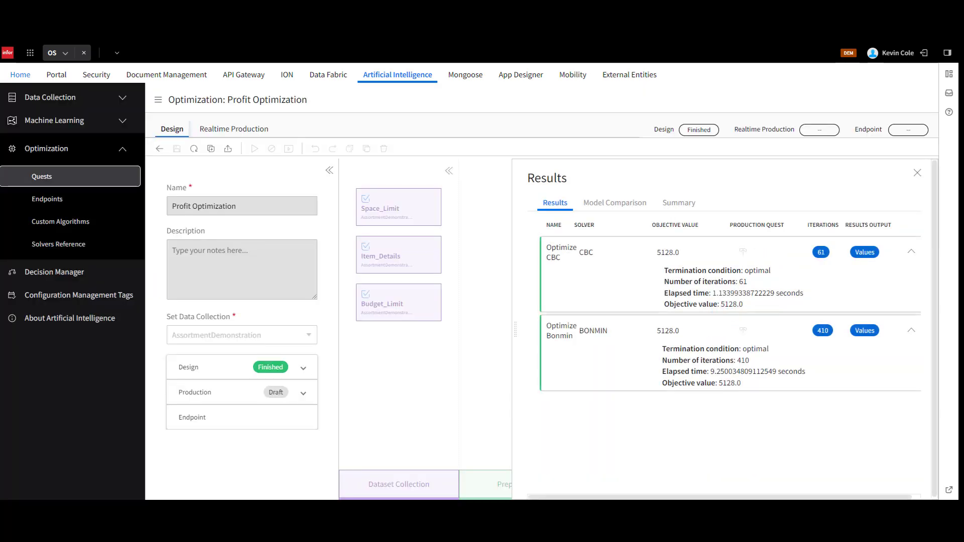
In Optimize CBC's endpoint schema, select all parameters from Space_Limit.SPACE_LIMIT to Budget_Limit.BUDGET_LIMIT and the constants s, i and b.
left_click(747, 471)
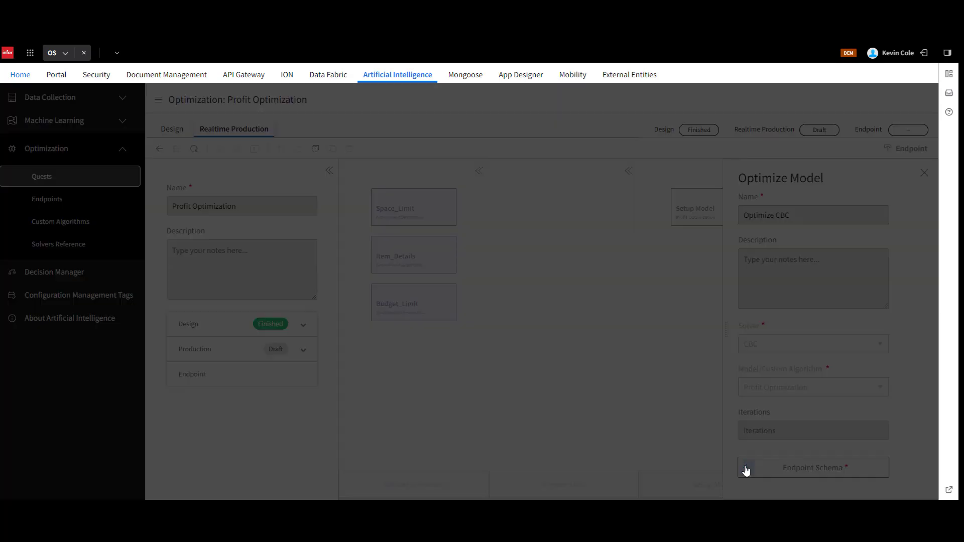
scroll(402, 321, "down", 4)
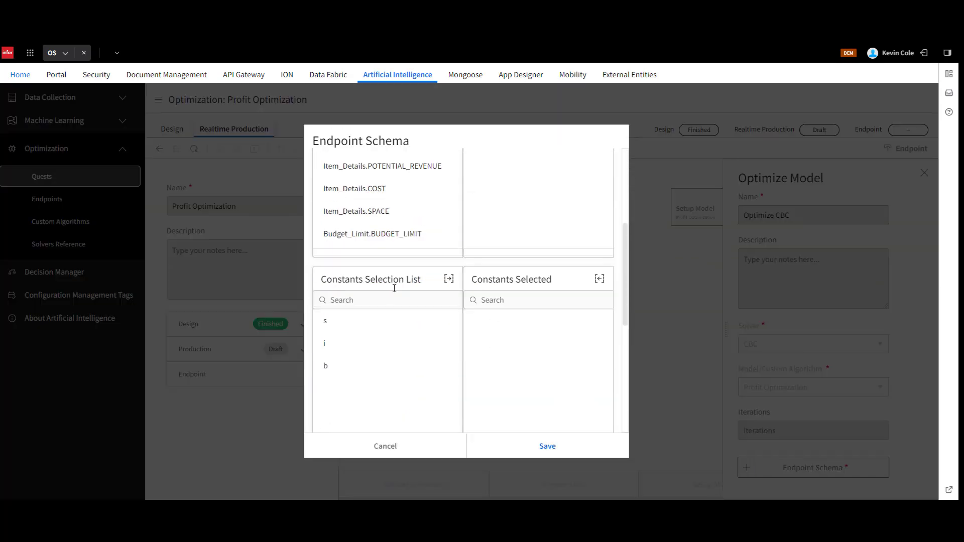
left_click(381, 233, "shift")
scroll(427, 223, "up", 3)
left_click(449, 187)
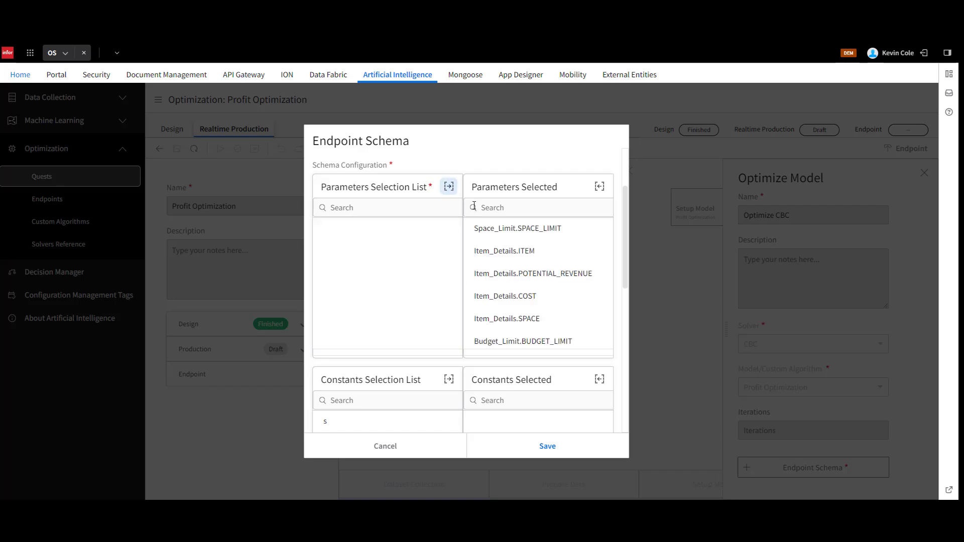
scroll(402, 302, "down", 3)
left_click(392, 324)
left_click(376, 372, "shift")
left_click(449, 279)
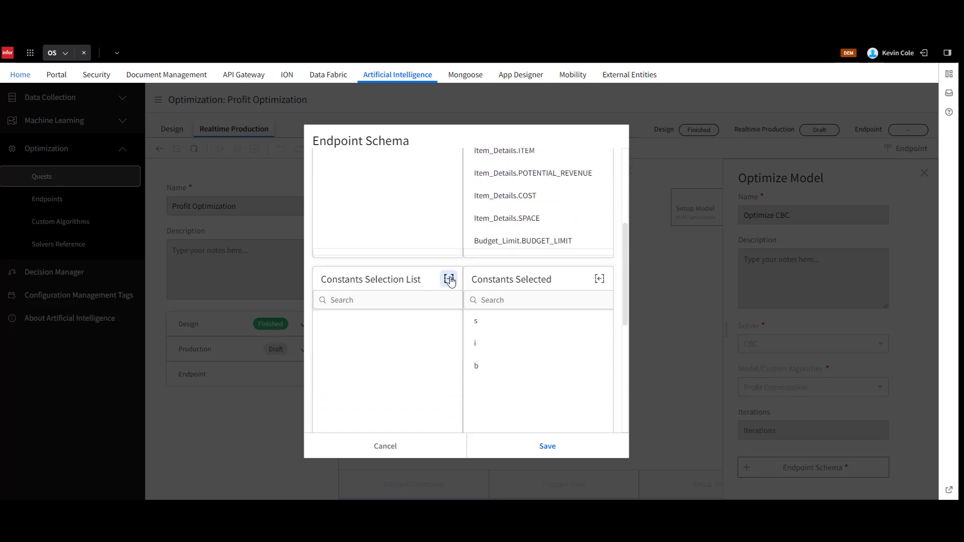
Generate the runtime input schema, save the endpoint schema, and save and run the realtime production quest.
scroll(454, 294, "down", 3)
left_click(561, 314)
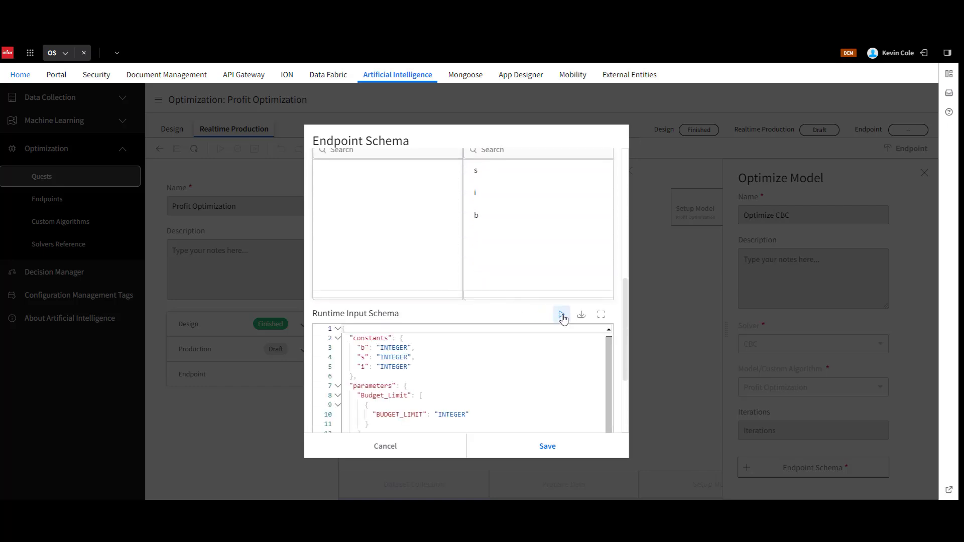
scroll(565, 326, "down", 3)
left_click(557, 447)
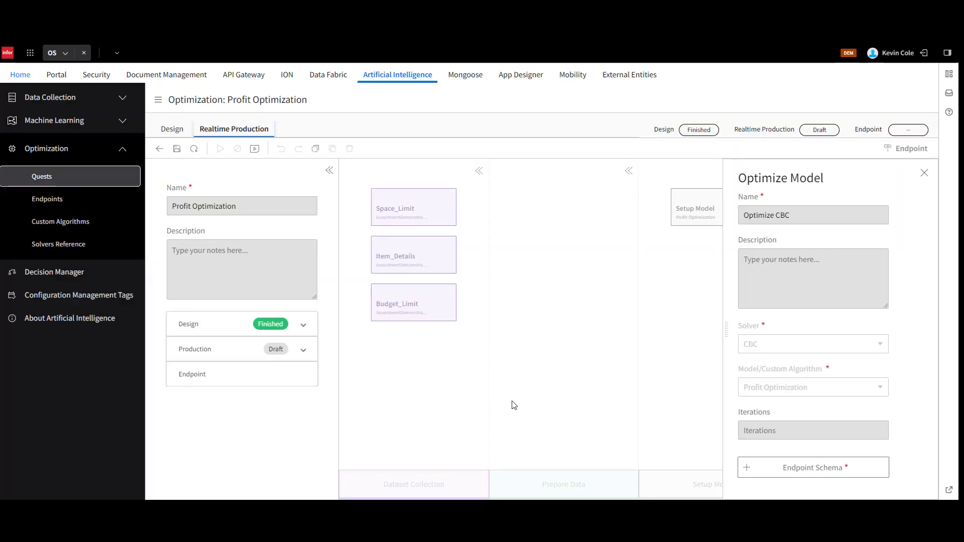
left_click(177, 149)
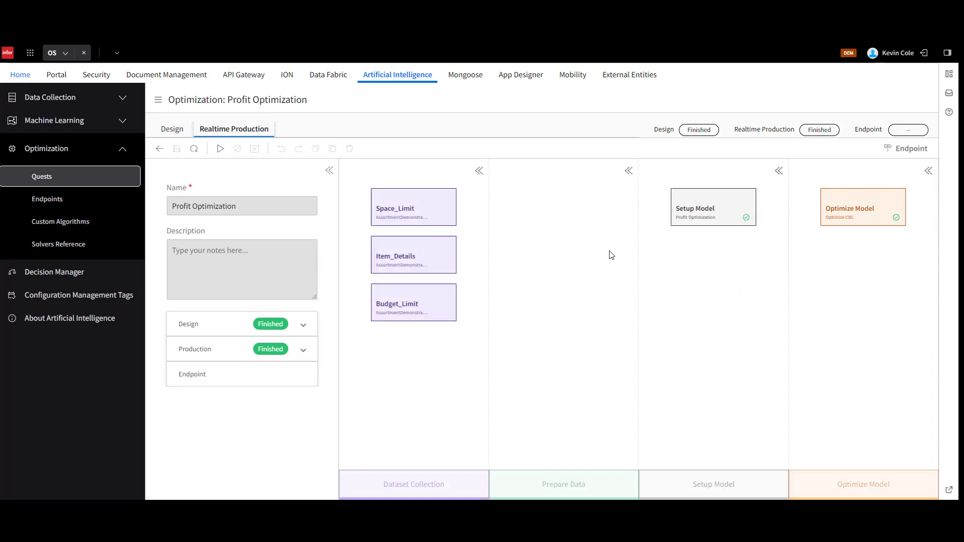
Create the endpoint and test it with JSON: b 4000, s 150, i 3, BUDGET_LIMIT 4000, SPACE 3, ITEM 10, COST 23, POTENTIAL_REVENUE 50, SPACE_LIMIT 150.
left_click(904, 149)
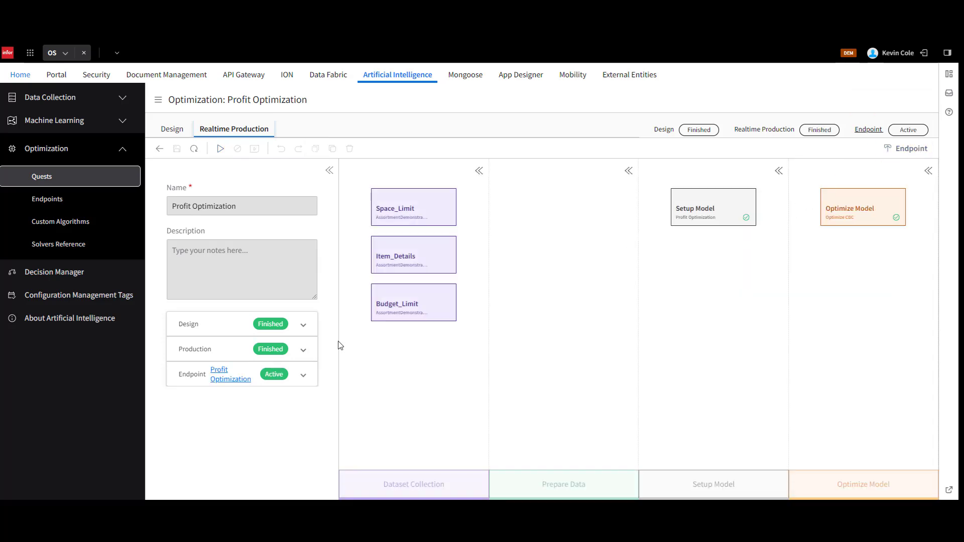
left_click(227, 381)
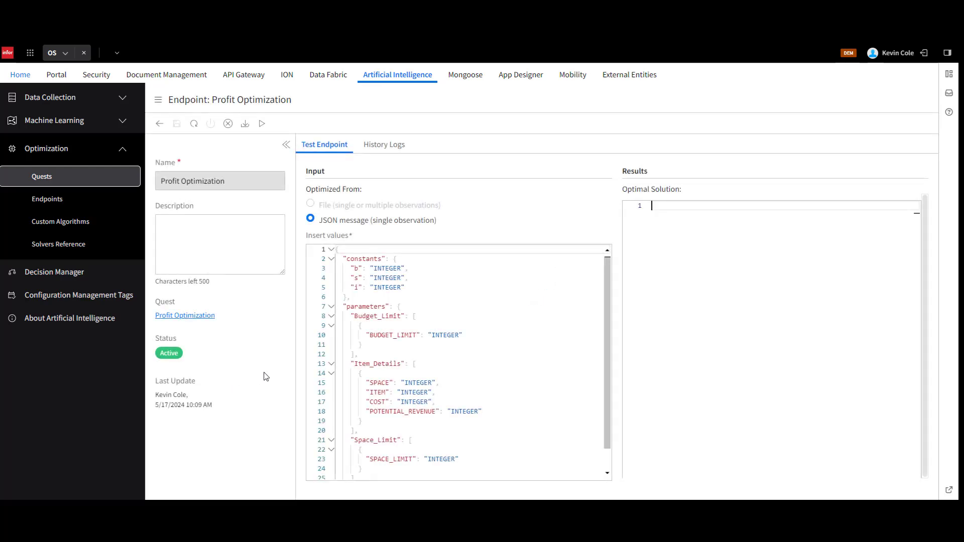
left_click(526, 325)
key("ctrl+a")
key("ctrl+v")
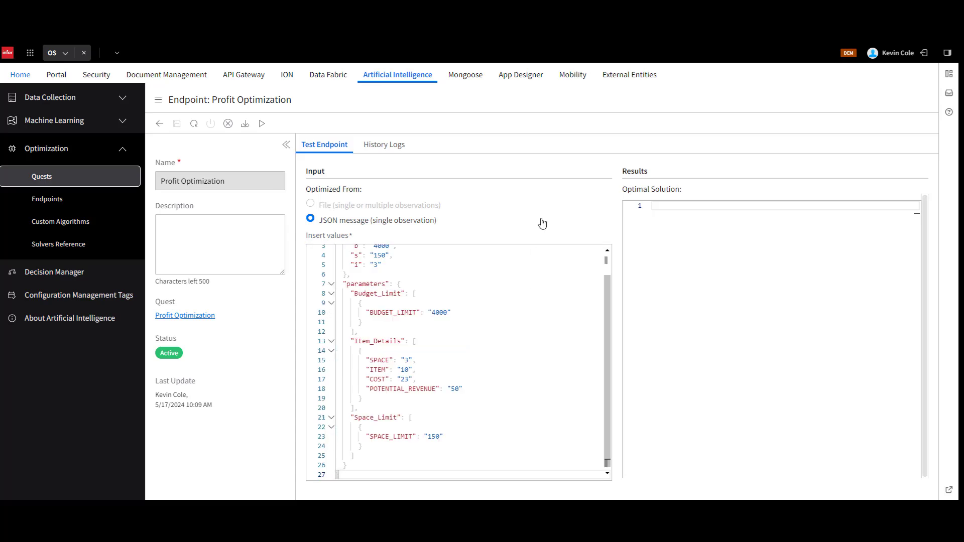
left_click(261, 124)
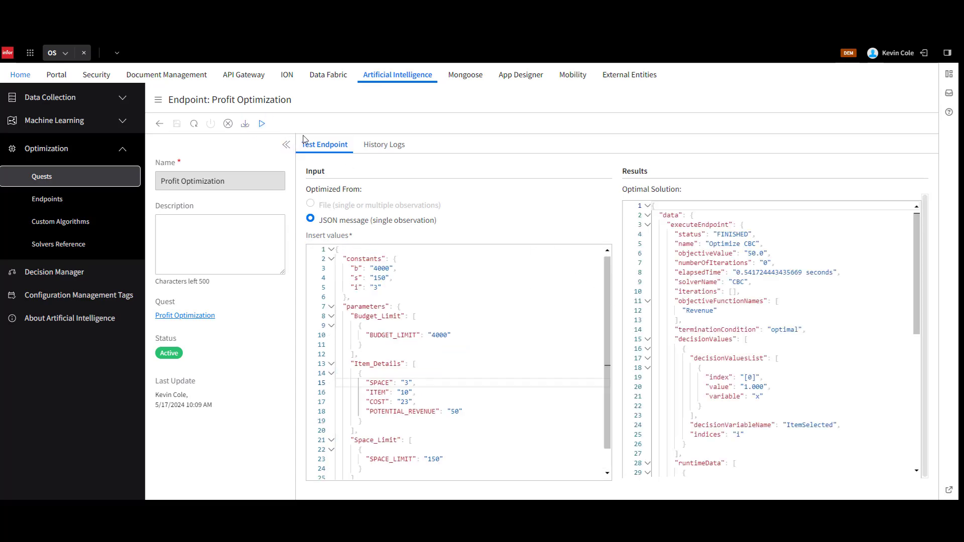